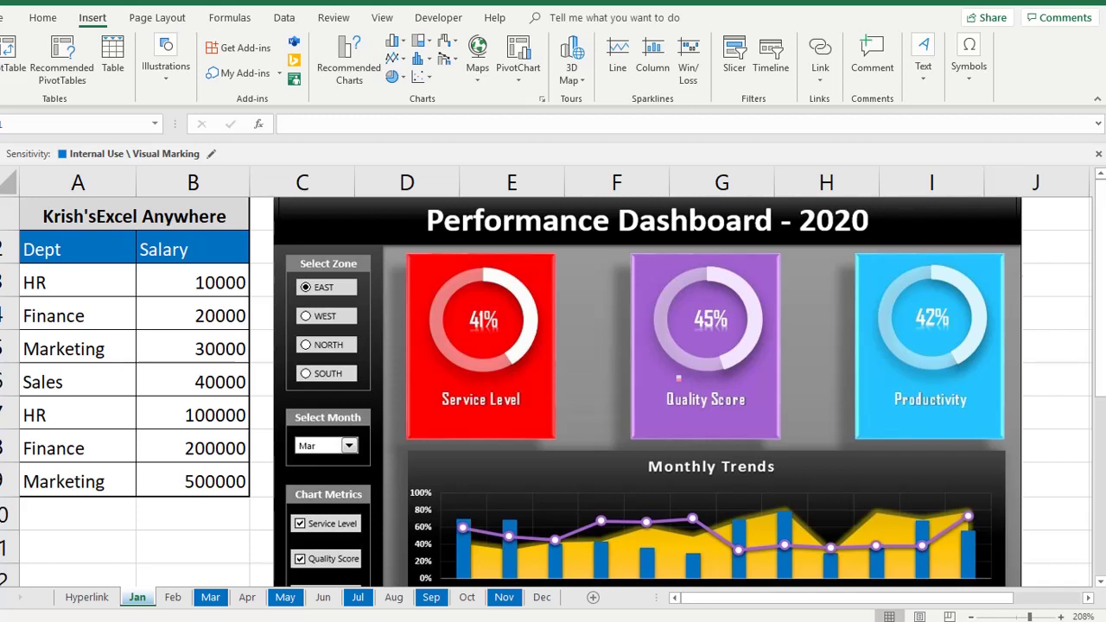
Open and cancel Insert Hyperlink, select cell A11, then switch to the Notepad topic list.
key(ctrl+k)
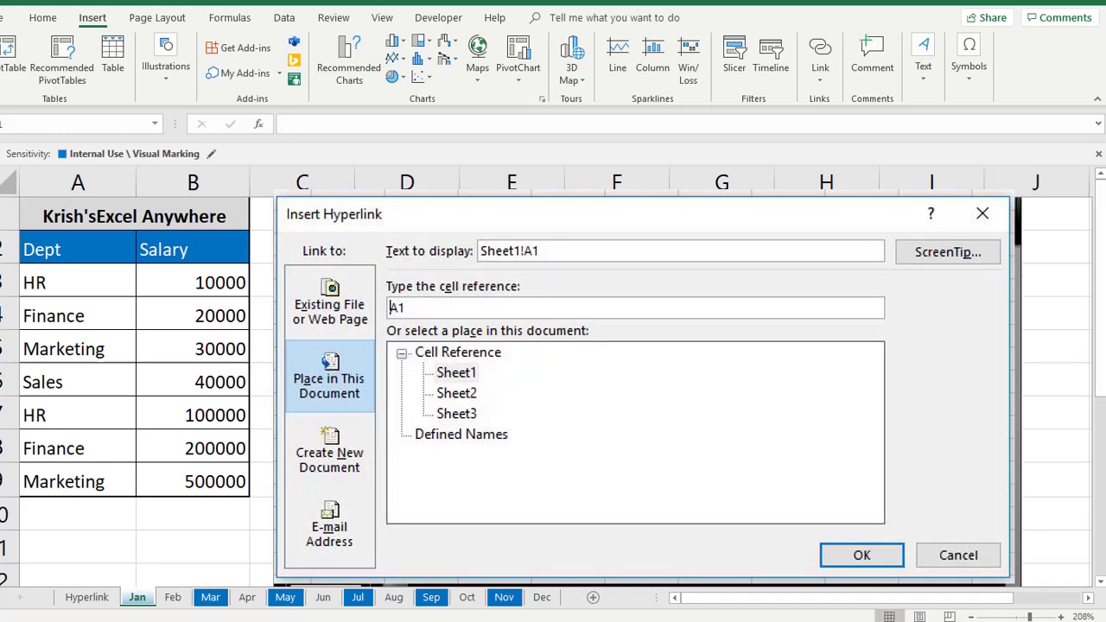
key(Escape)
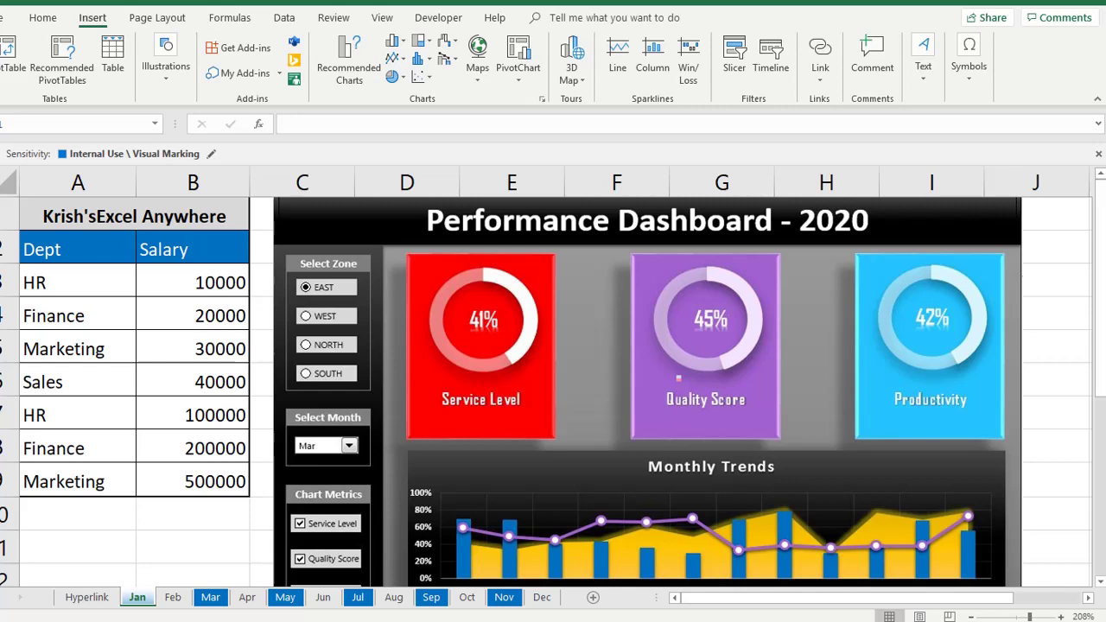
click(121, 544)
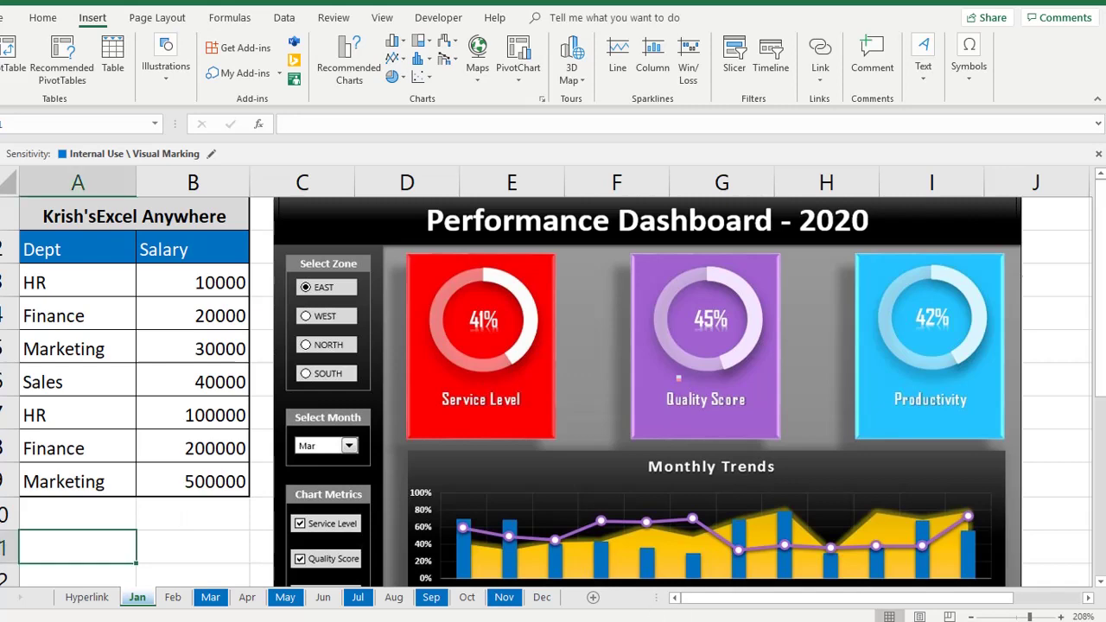
key(alt+Tab)
Select and deselect the hyperlink topic lines, then minimize Notepad to return to Excel.
drag(608, 375, 34, 108)
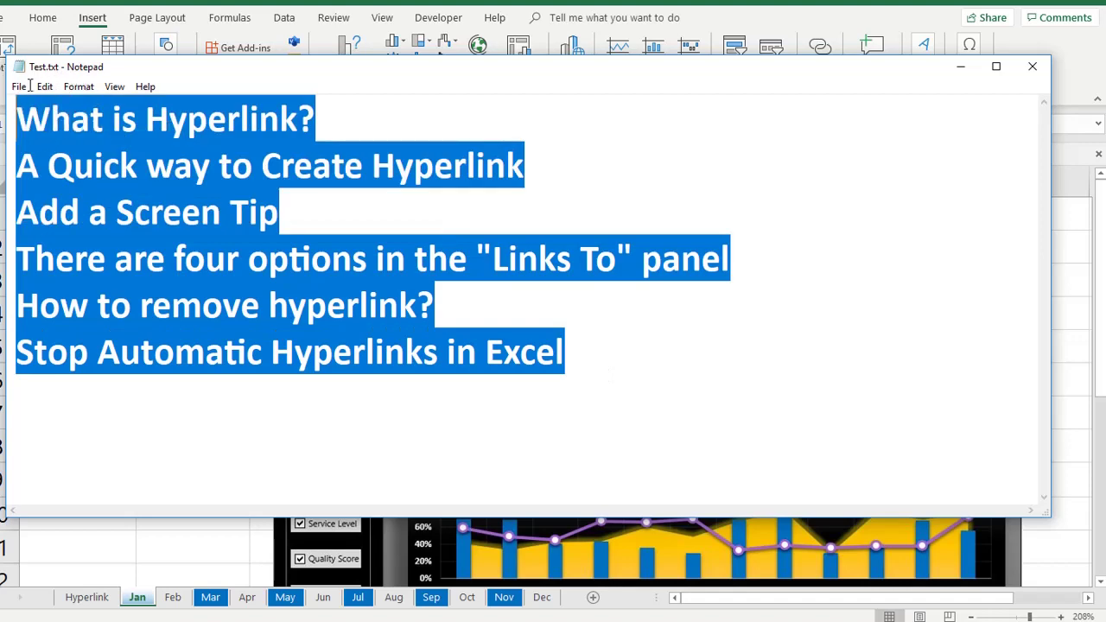
click(121, 183)
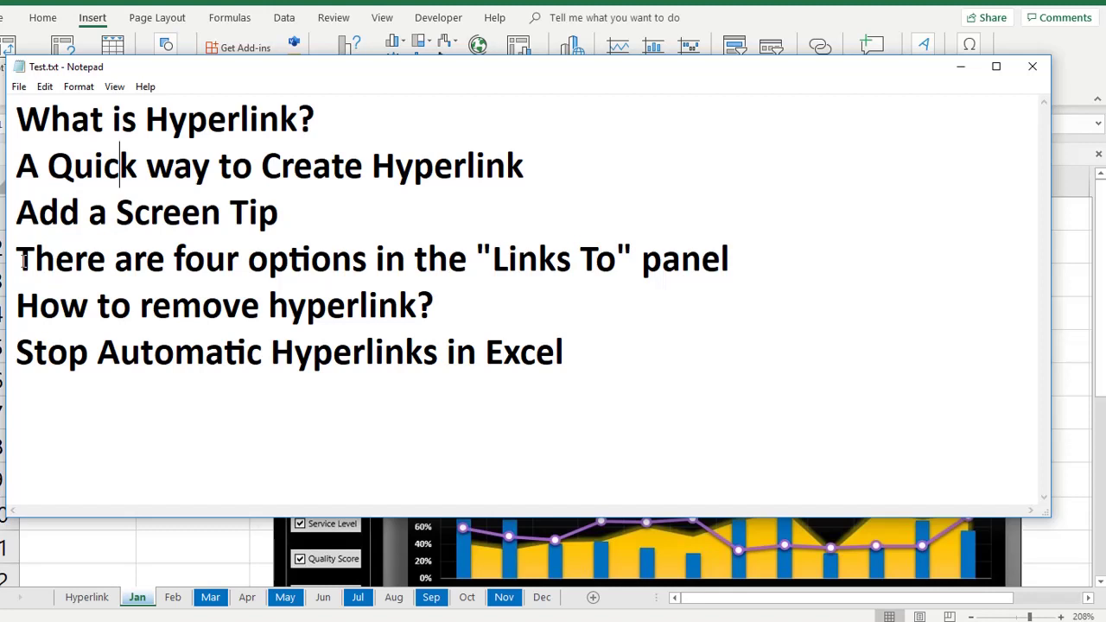
click(351, 112)
click(960, 67)
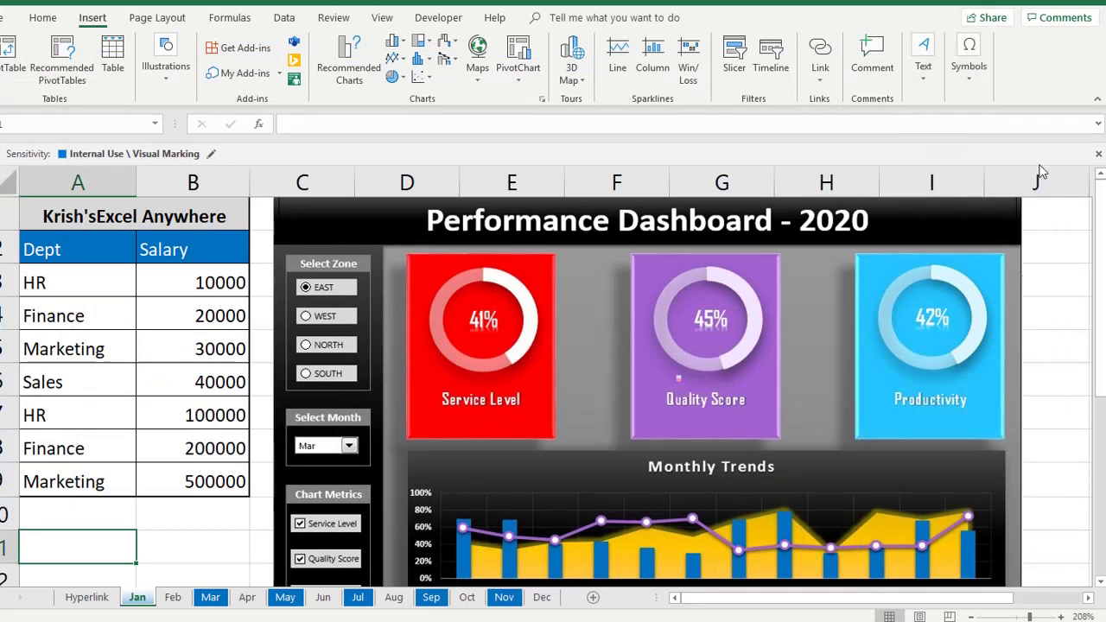
Go to the Hyperlink sheet, select C3, and open then cancel the ribbon's Link dialog.
click(90, 602)
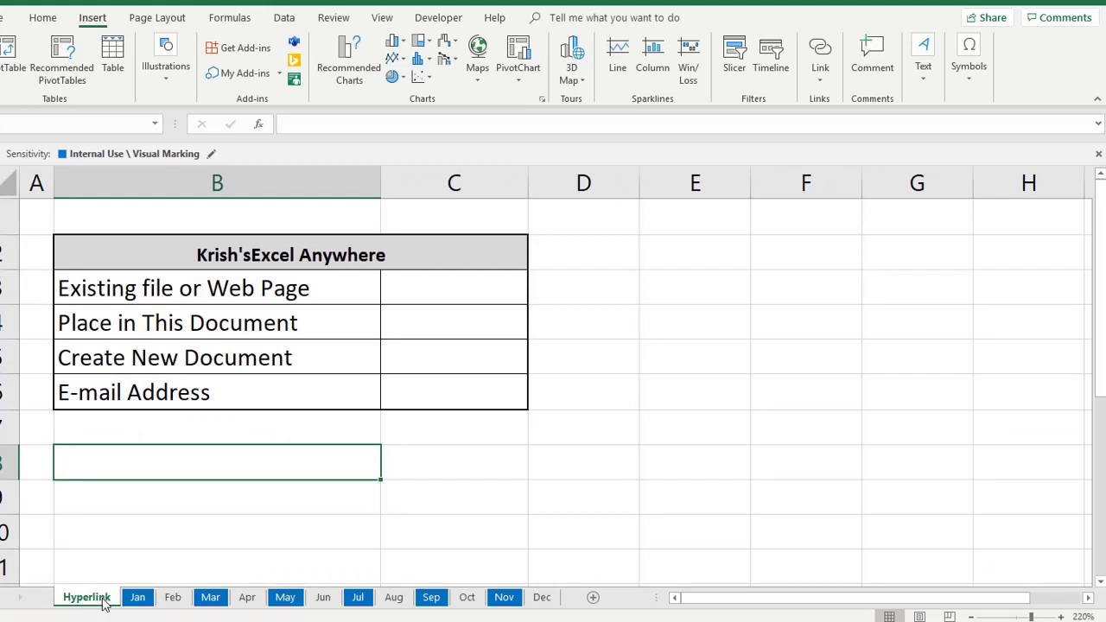
click(416, 281)
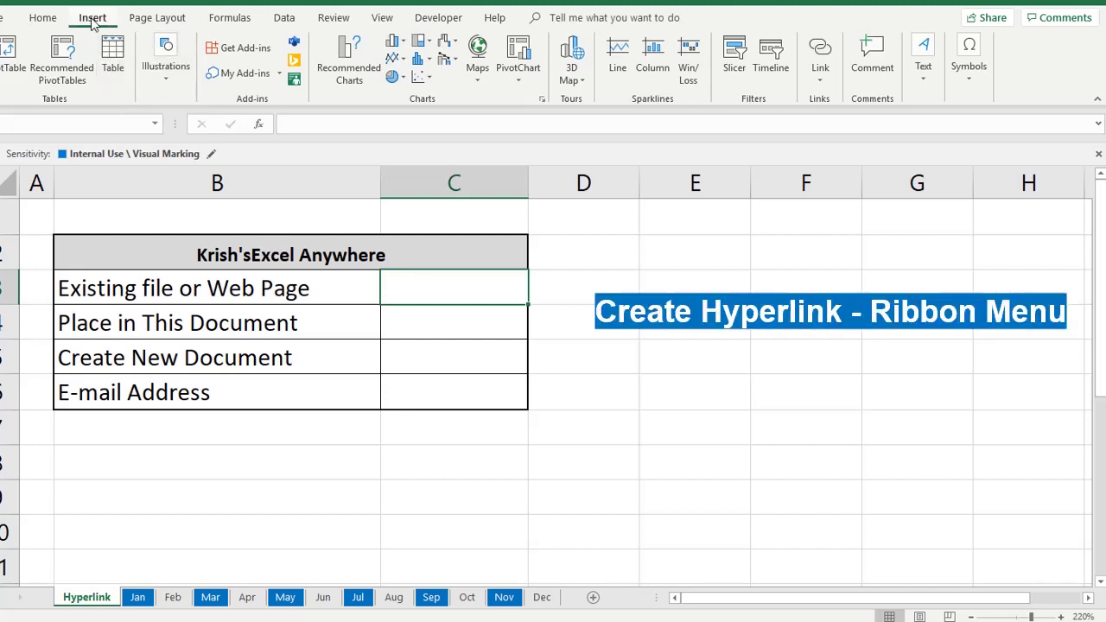
click(820, 52)
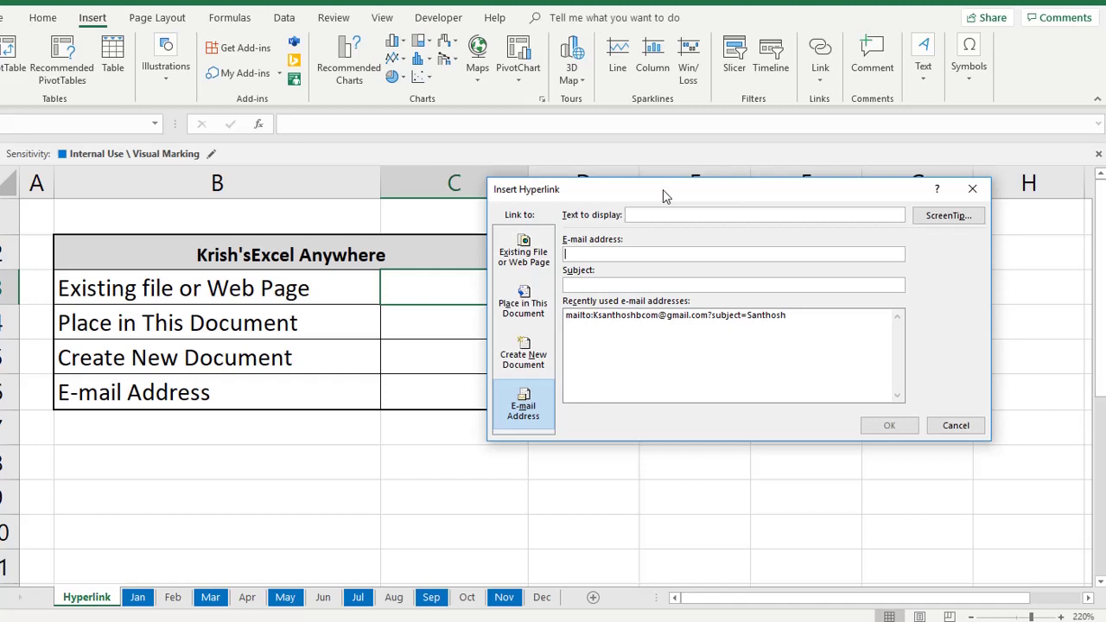
click(954, 425)
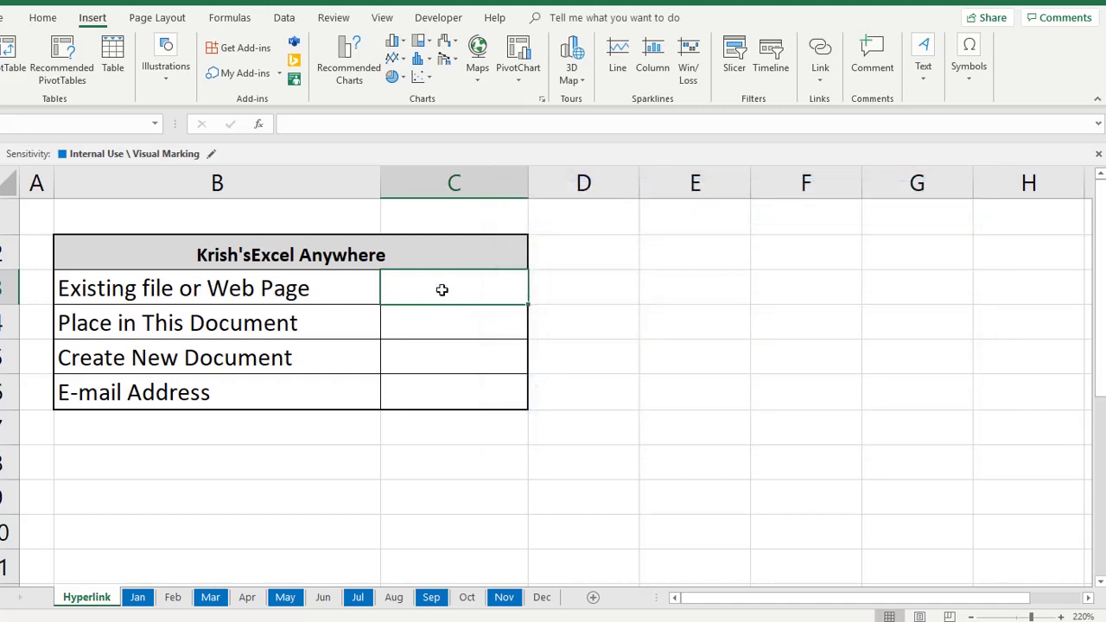
Open and cancel Link from C3's shortcut menu, then reopen it with Ctrl+K on Existing File or Web Page.
right_click(442, 289)
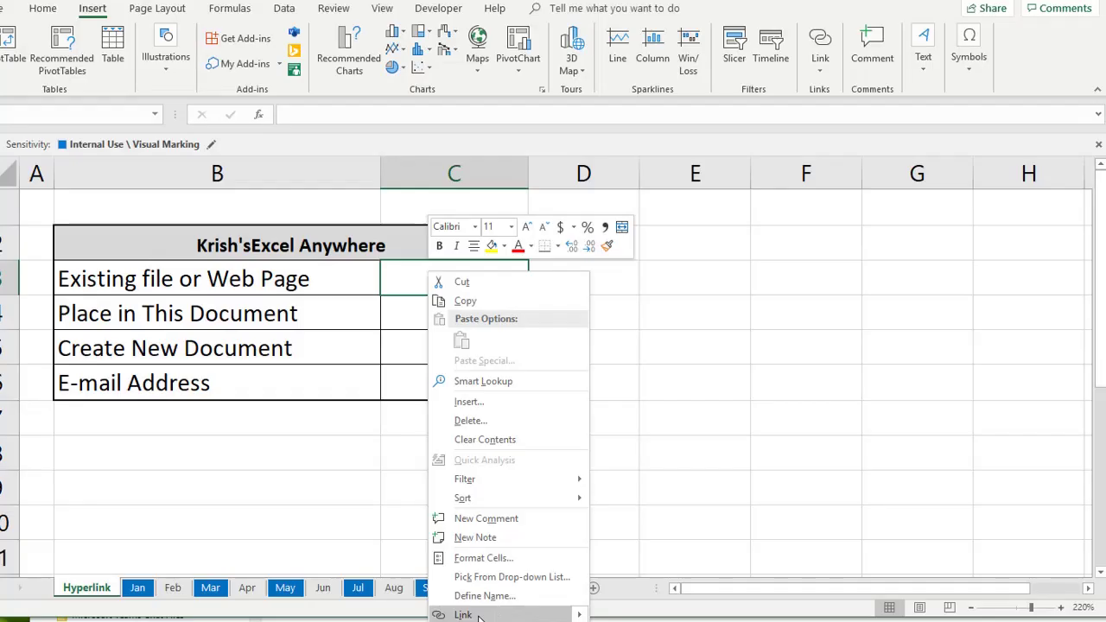
click(473, 615)
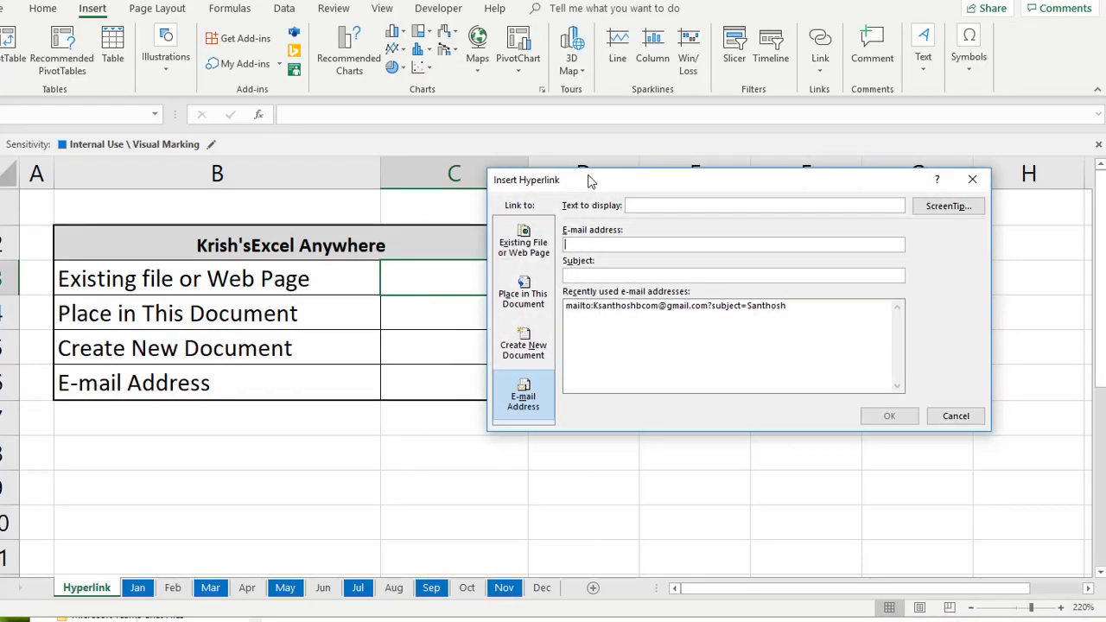
click(955, 416)
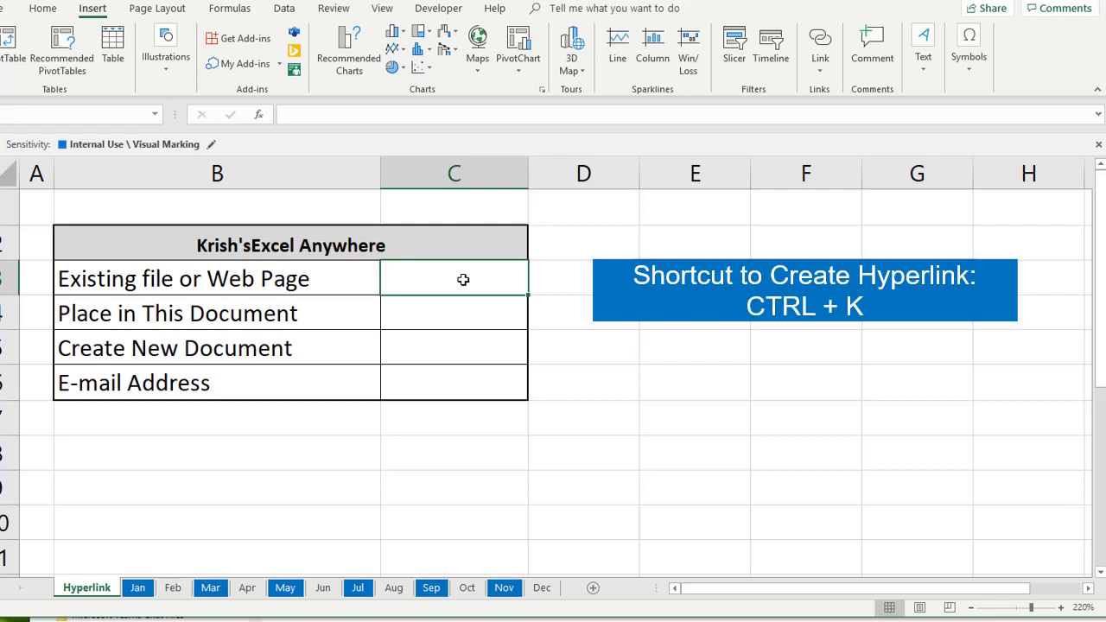
key(ctrl+k)
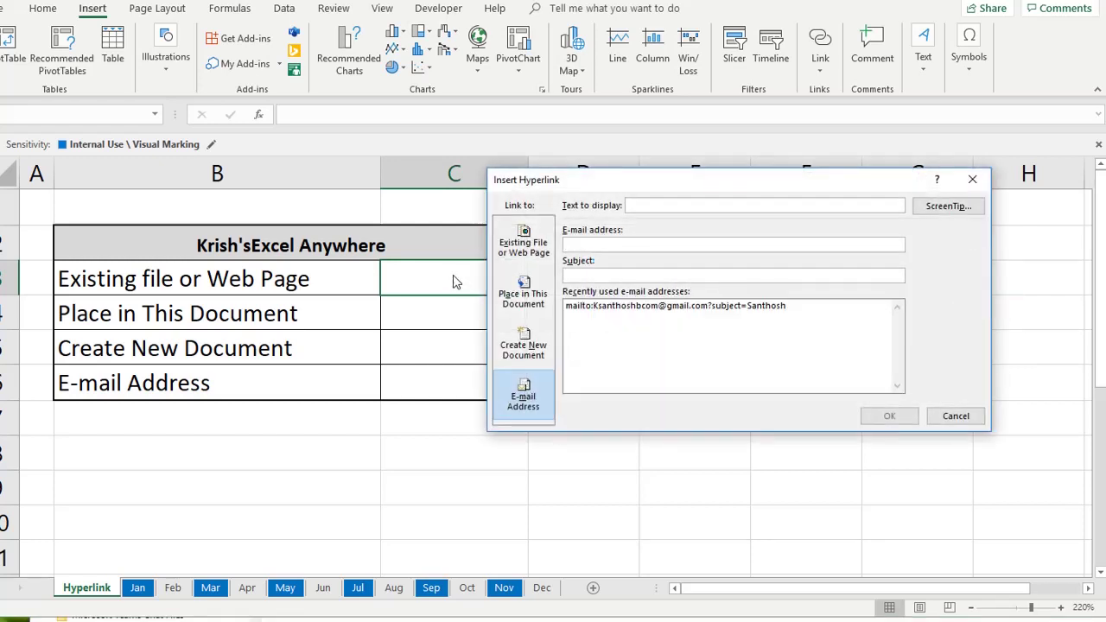
drag(570, 184, 544, 184)
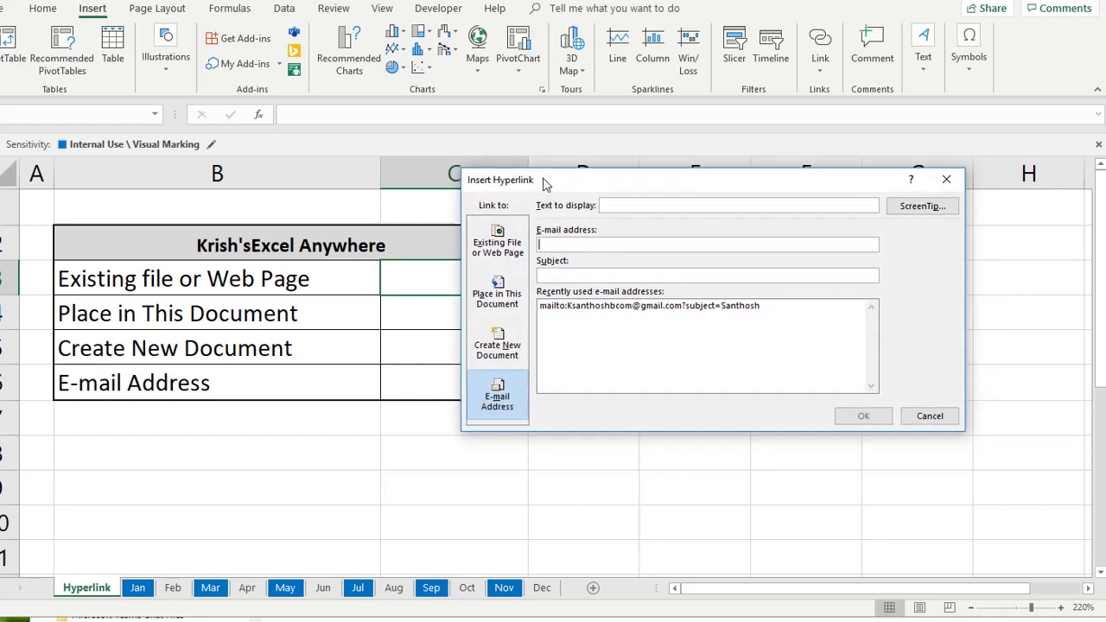
click(499, 246)
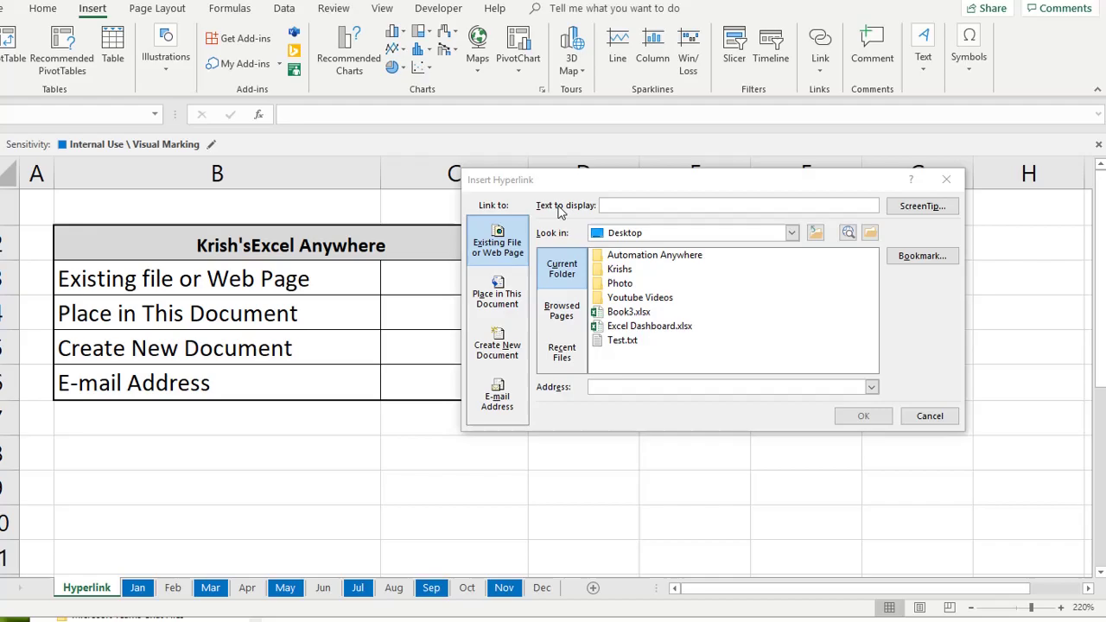
Link C3 to Book2.xlsx in the Krishs folder with display text 'File'.
click(632, 204)
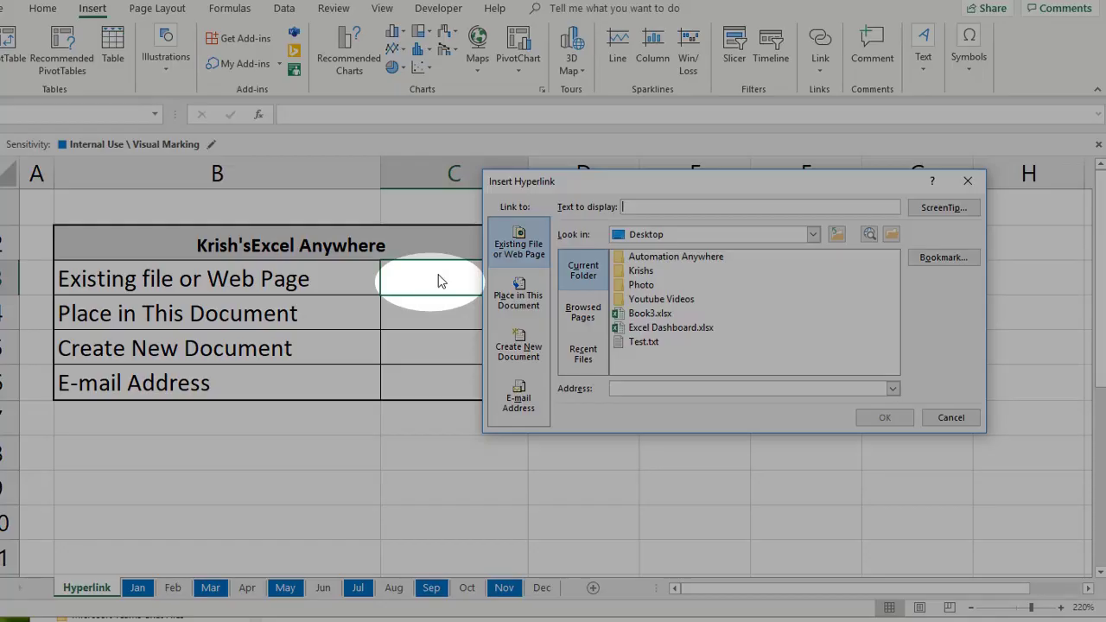
text(File)
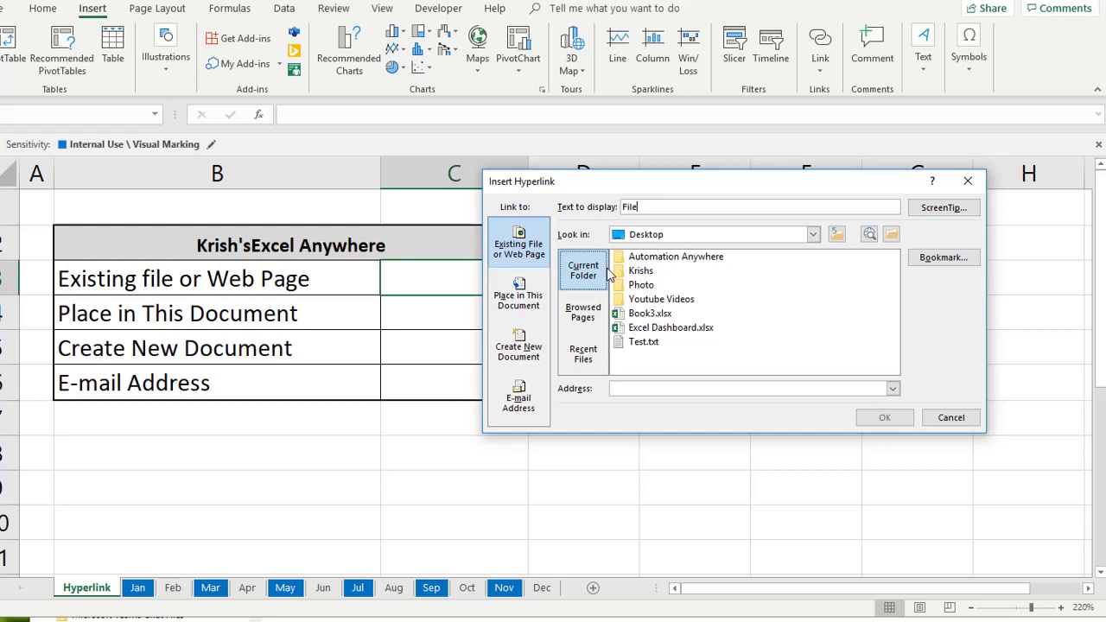
click(654, 388)
double_click(640, 271)
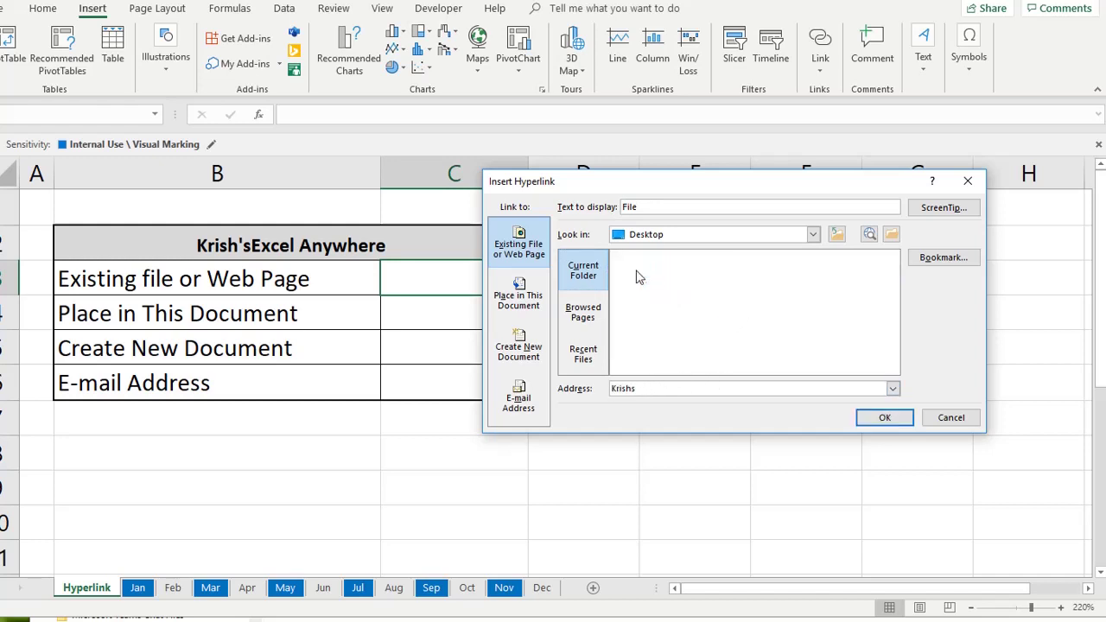
click(643, 258)
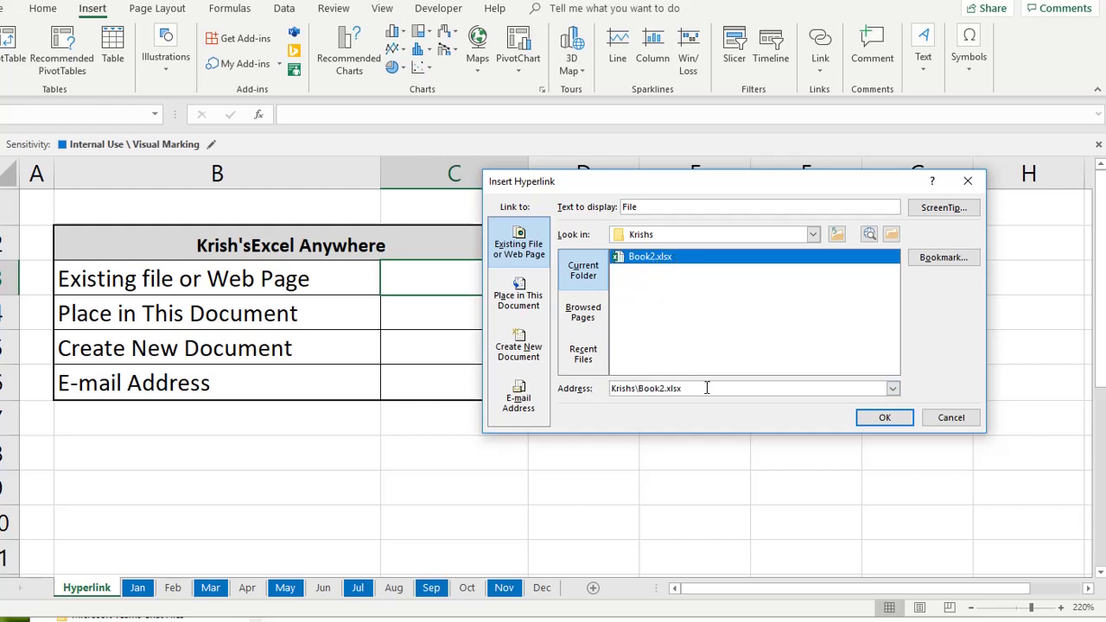
click(884, 419)
click(415, 358)
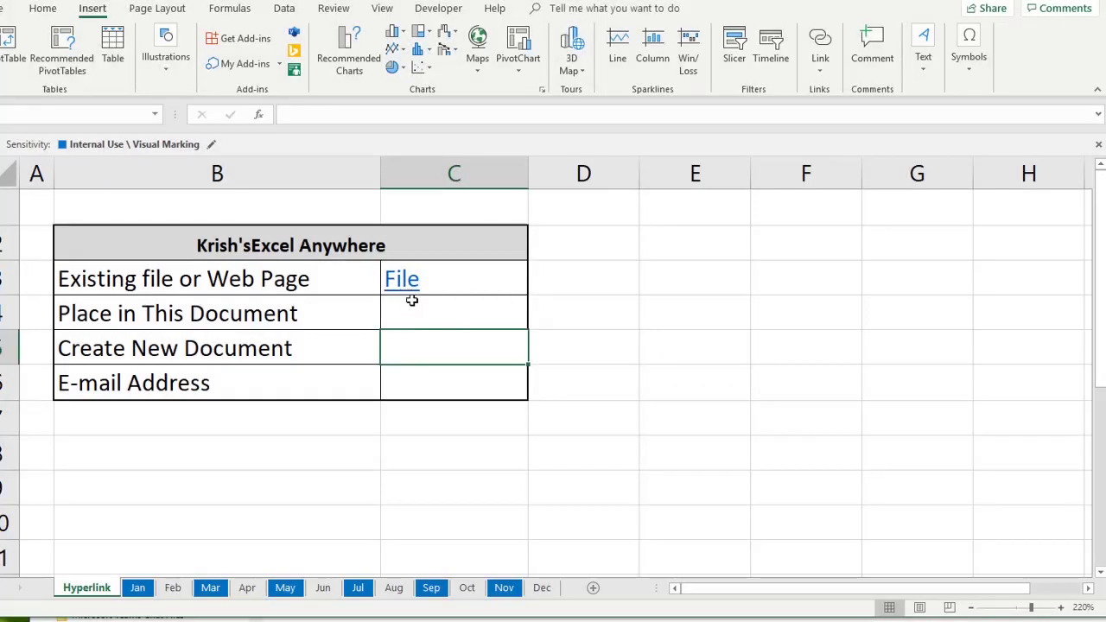
Give C3's File hyperlink the screen tip 'Show'.
click(456, 279)
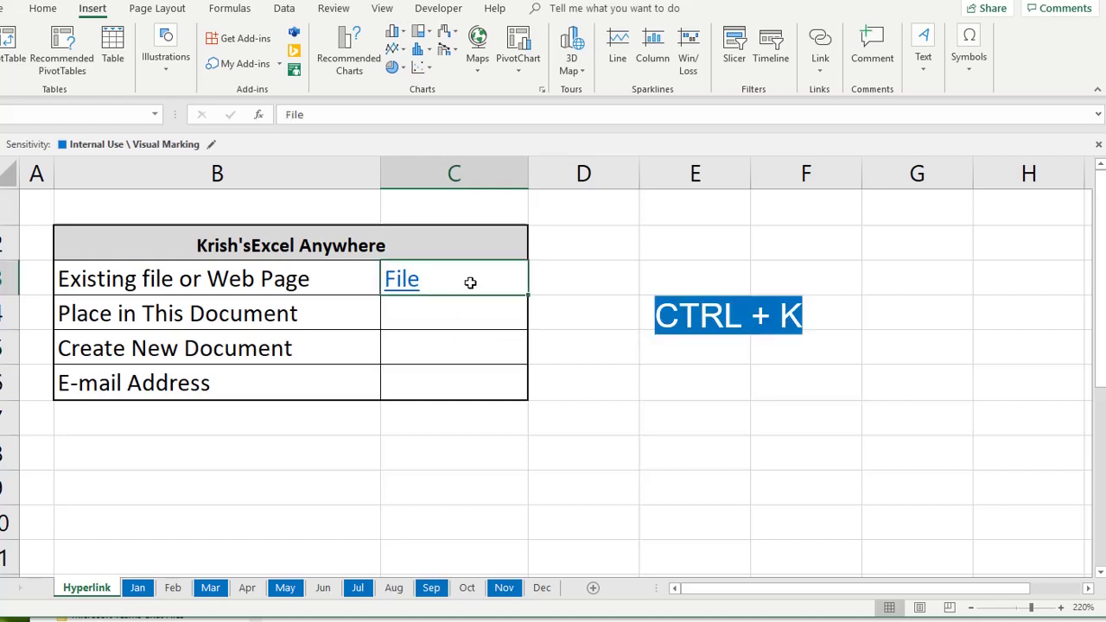
key(ctrl+k)
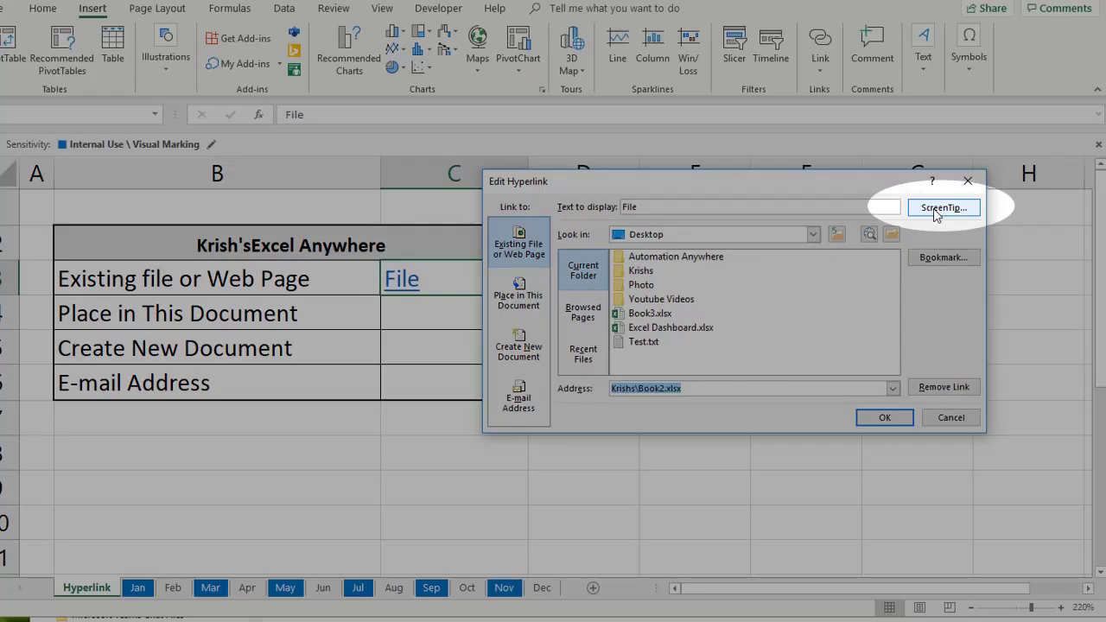
click(935, 210)
text(B)
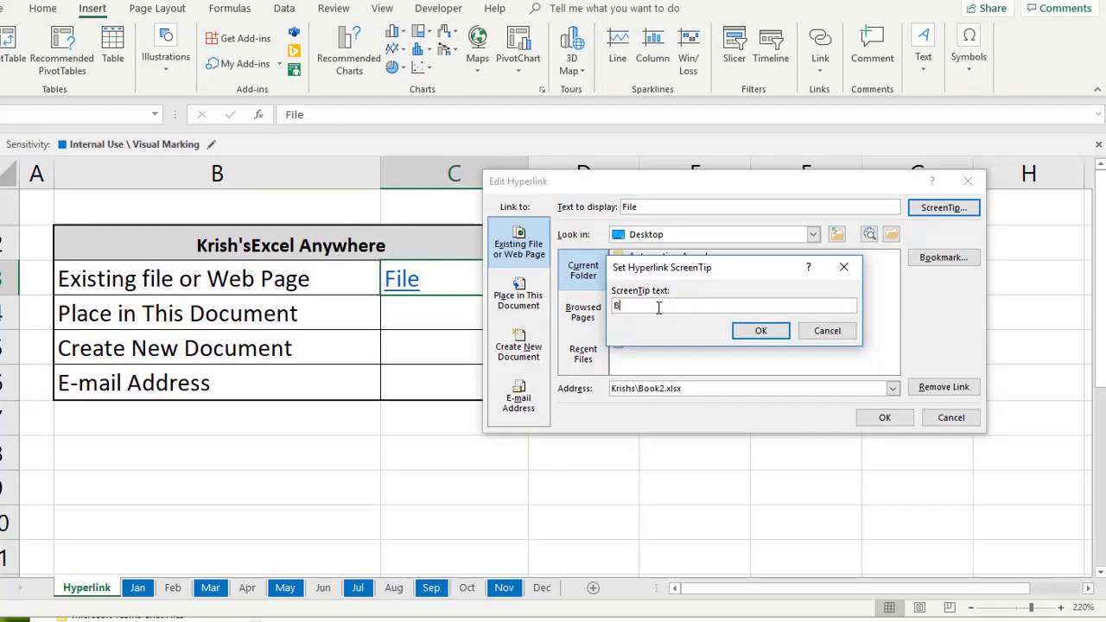
text(Show)
click(760, 331)
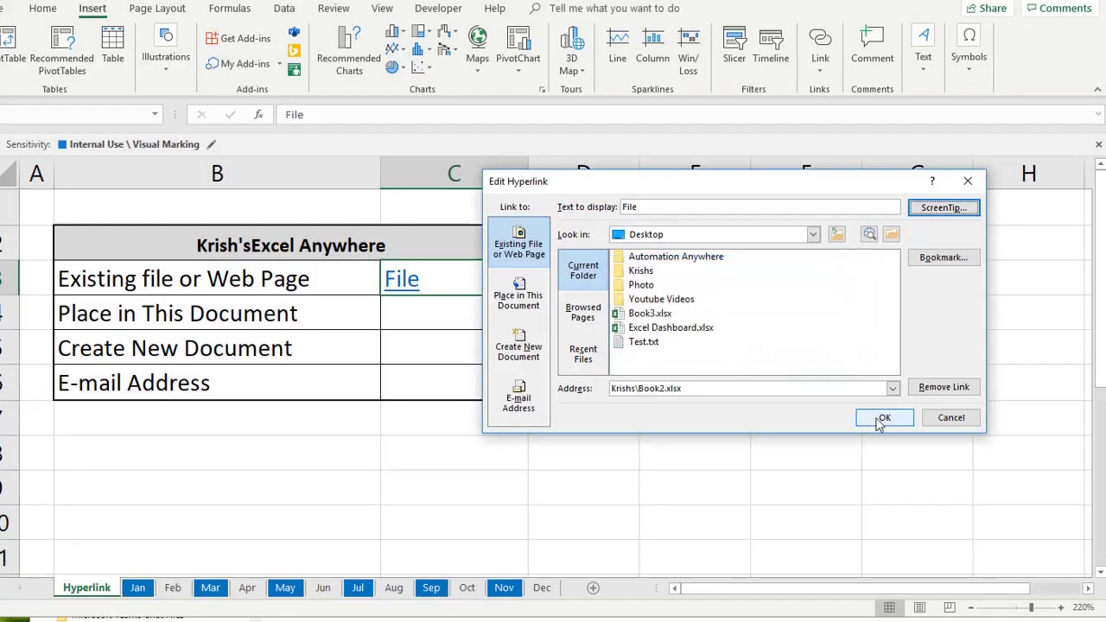
Save the edited link, follow it to open Book2.xlsx, then close that workbook.
click(879, 419)
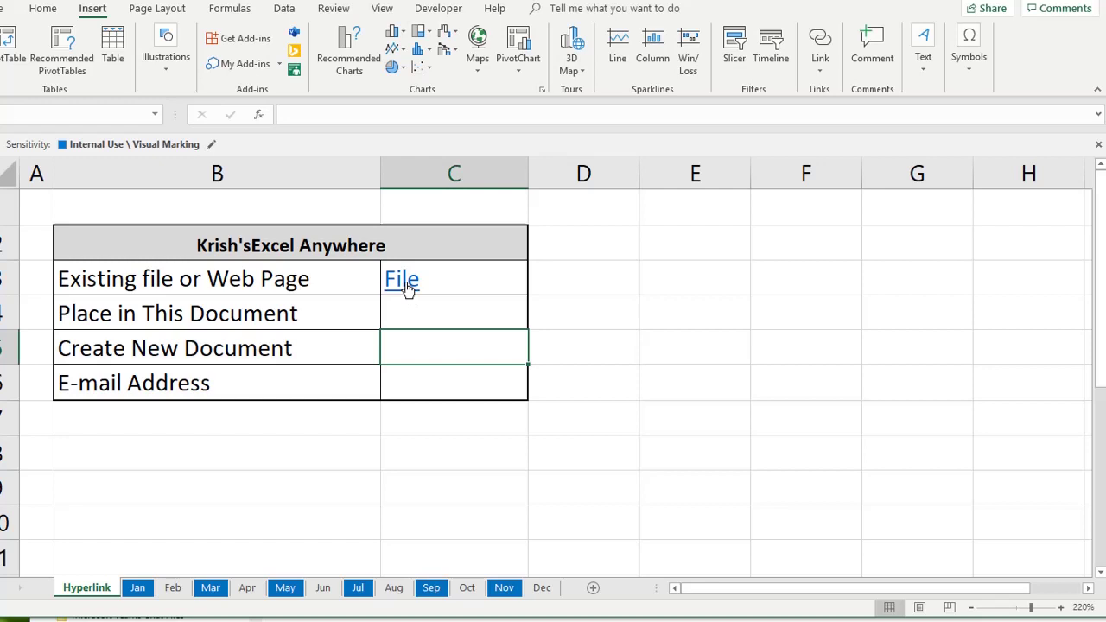
mouse_move(402, 280)
click(408, 289)
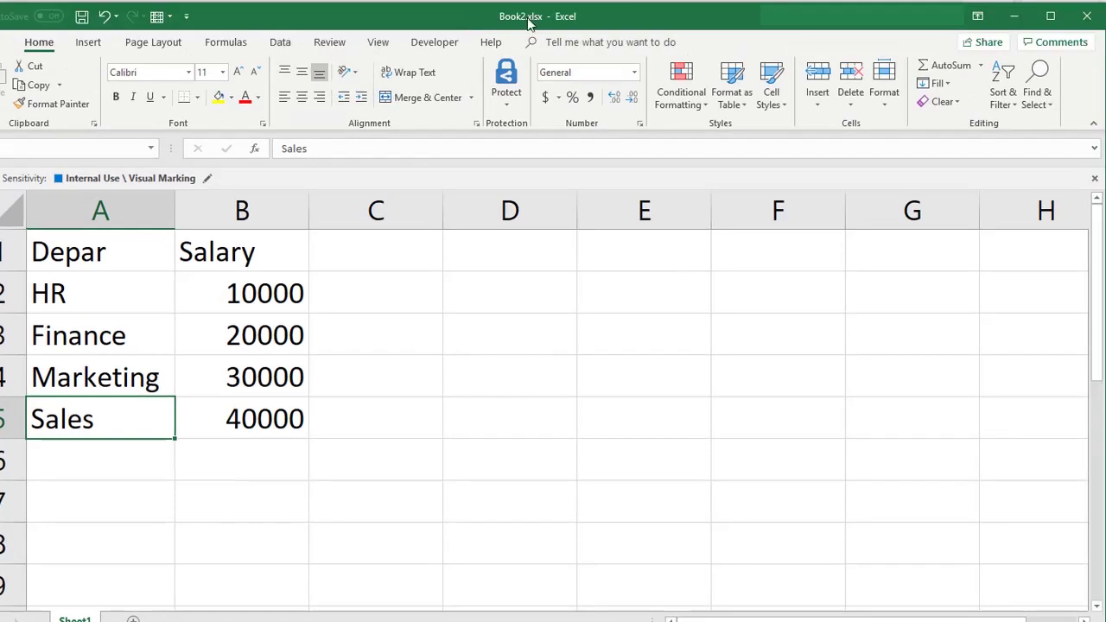
click(1088, 17)
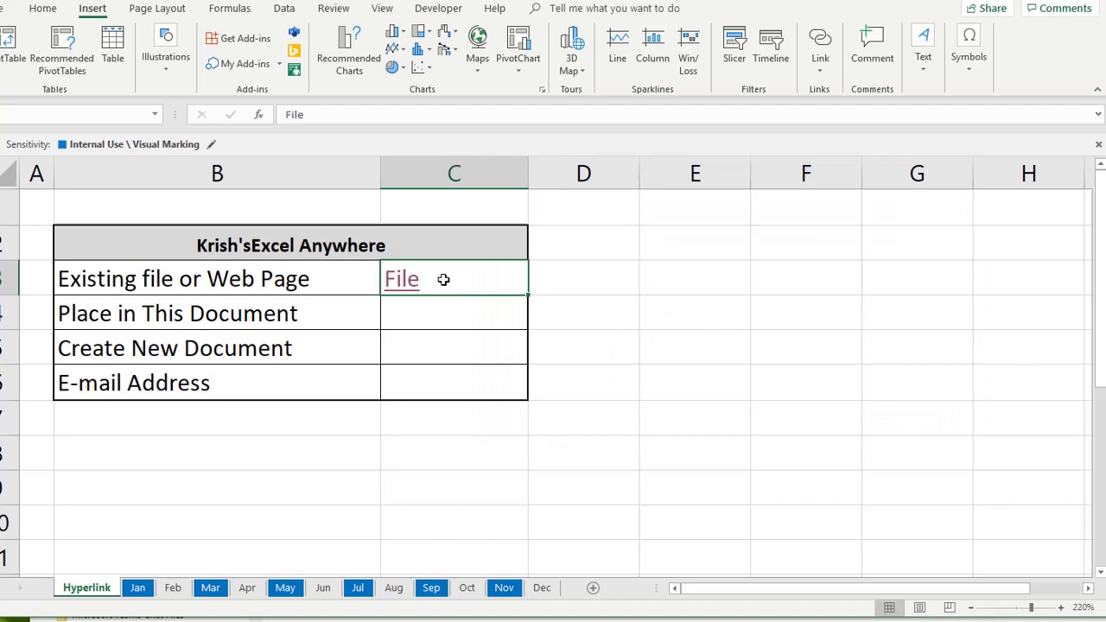
right_click(416, 276)
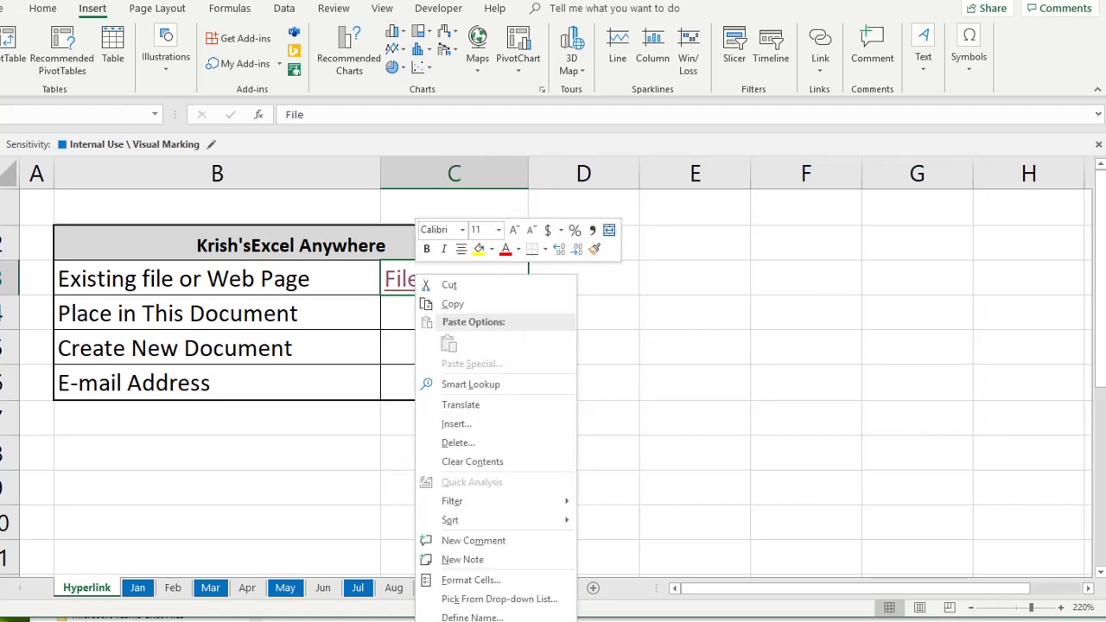
click(471, 620)
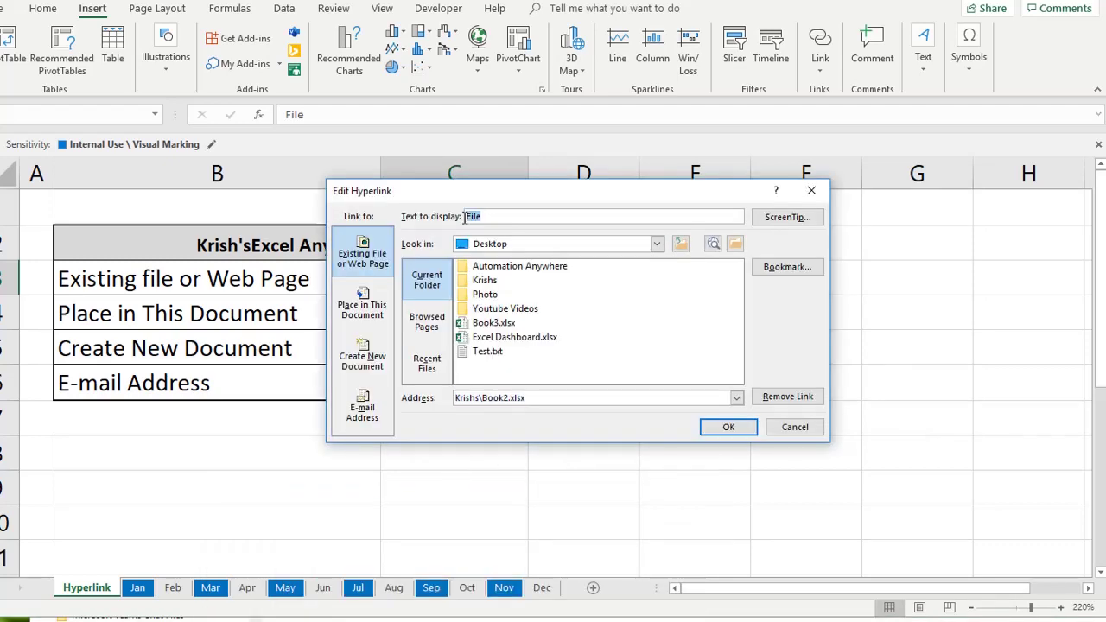
text(Web Page)
click(585, 398)
text(https://www.google.com/)
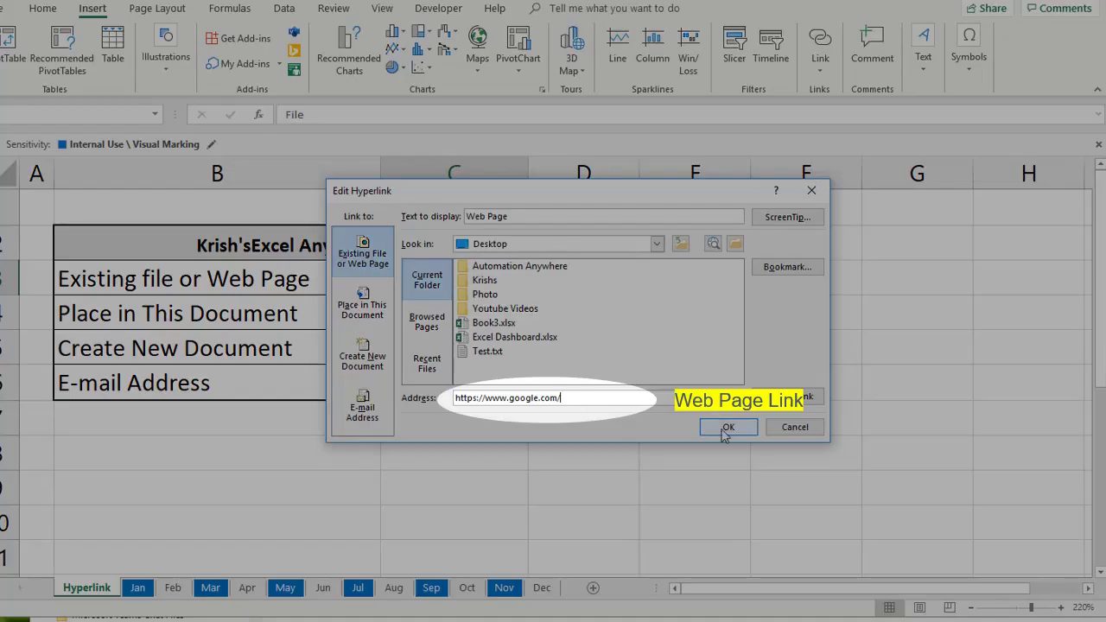
click(723, 429)
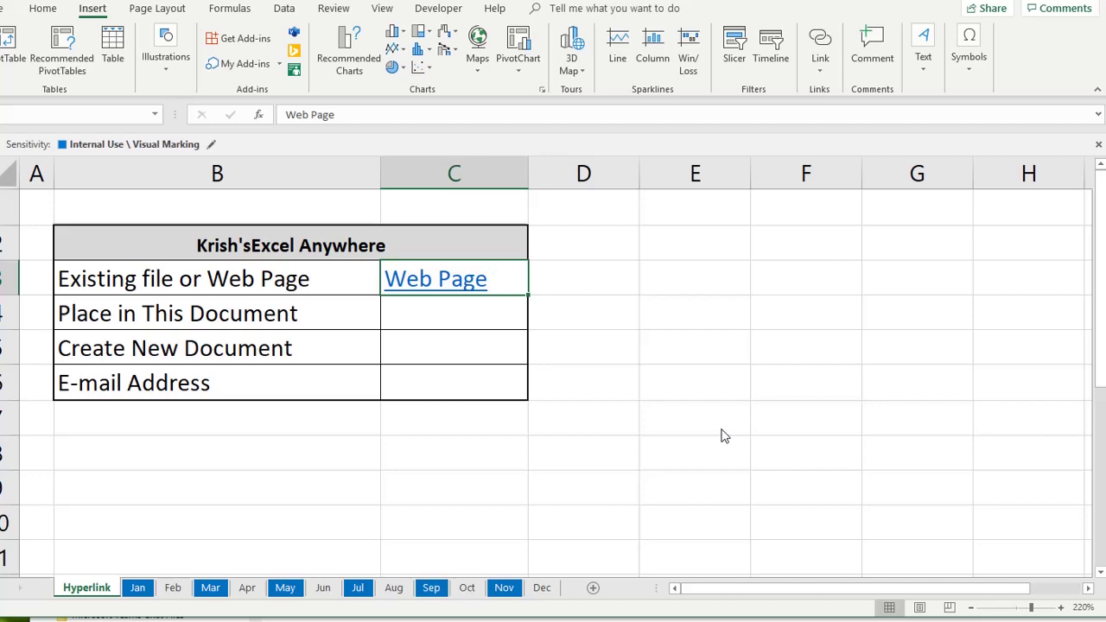
key(Down)
key(Down)
key(Right)
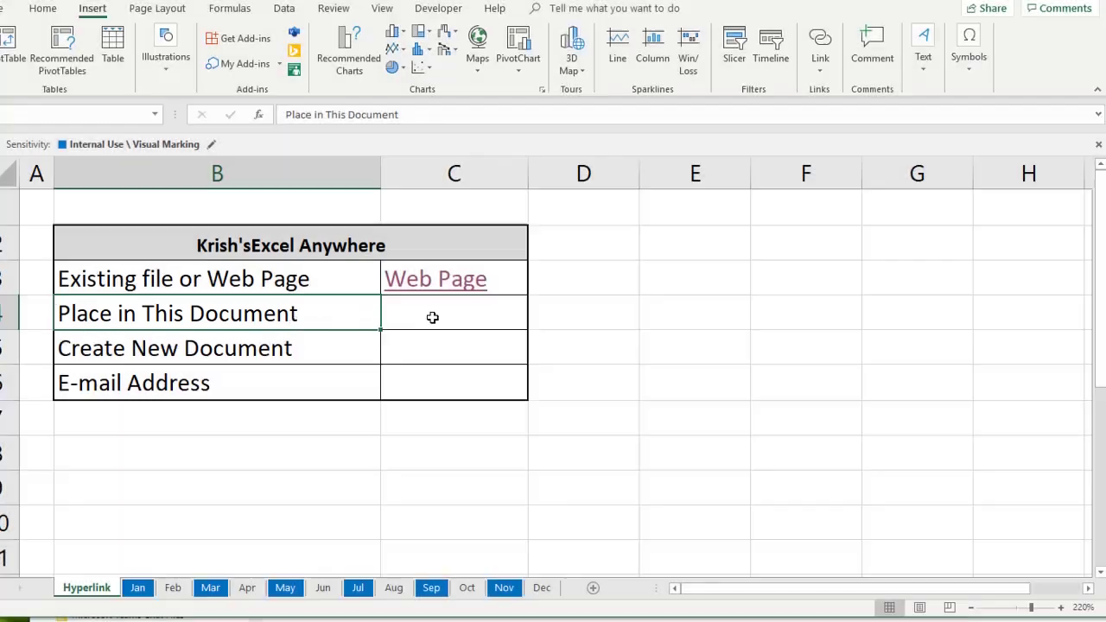
Start a place-in-this-document link in C4 with display text 'Jan'.
click(433, 317)
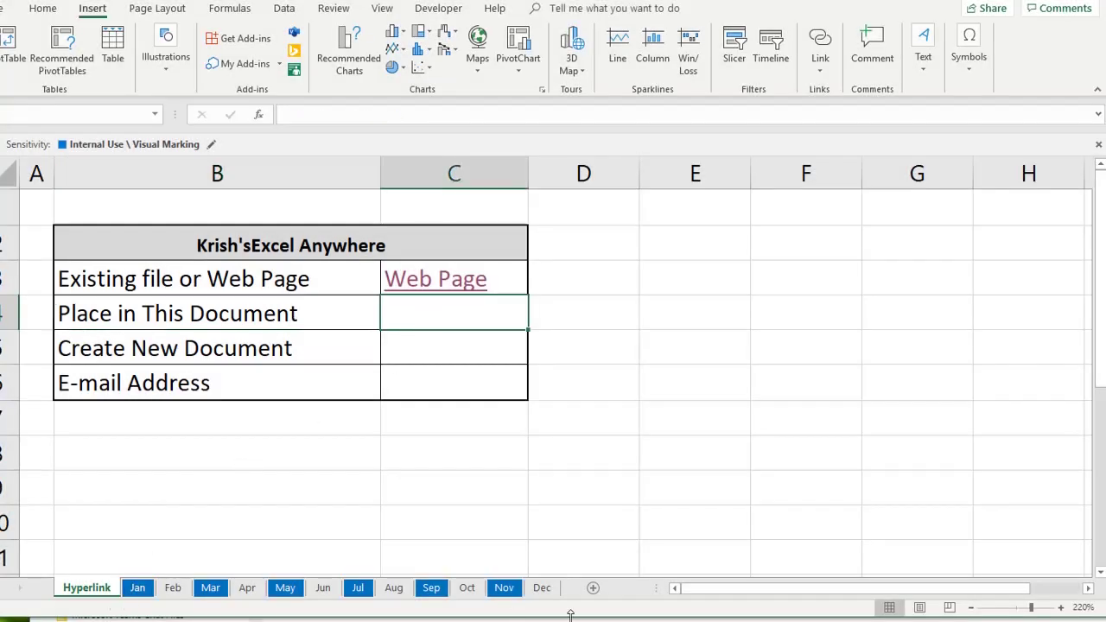
key(ctrl+k)
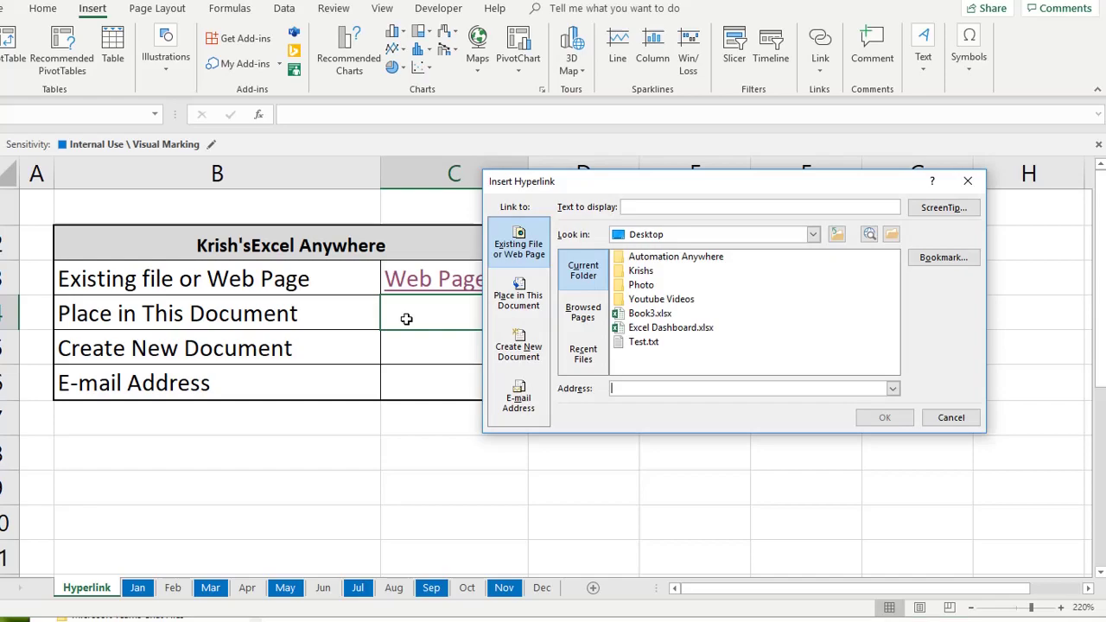
click(523, 298)
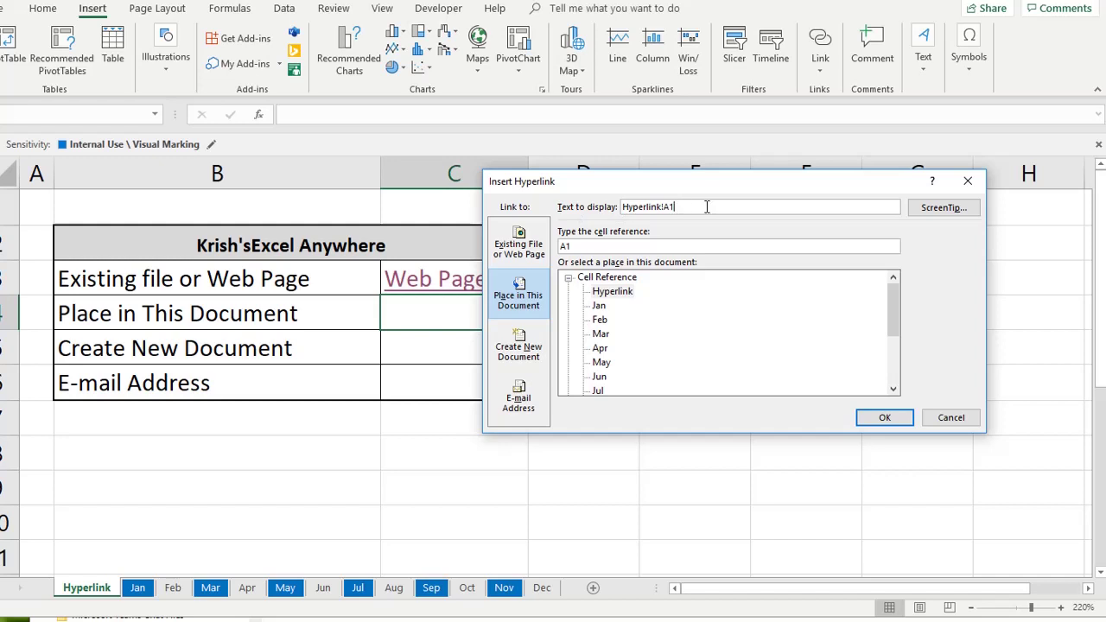
double_click(676, 205)
text(Jan)
drag(624, 180, 693, 188)
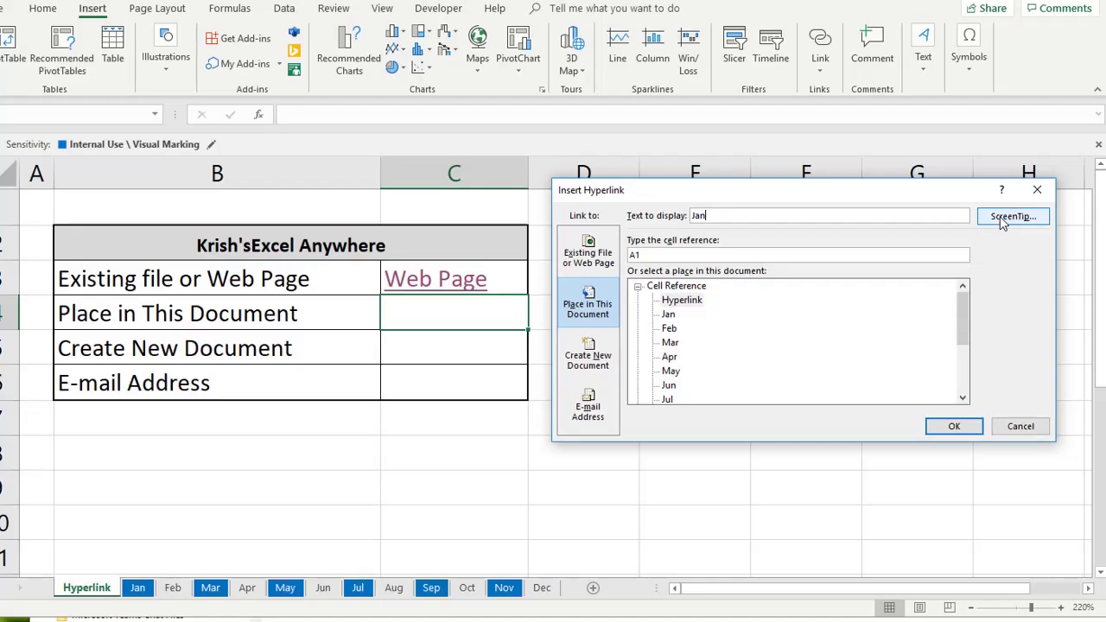
Add the hover tip 'Ja' and target the Jan sheet for C4's link.
click(1004, 217)
text(Ja)
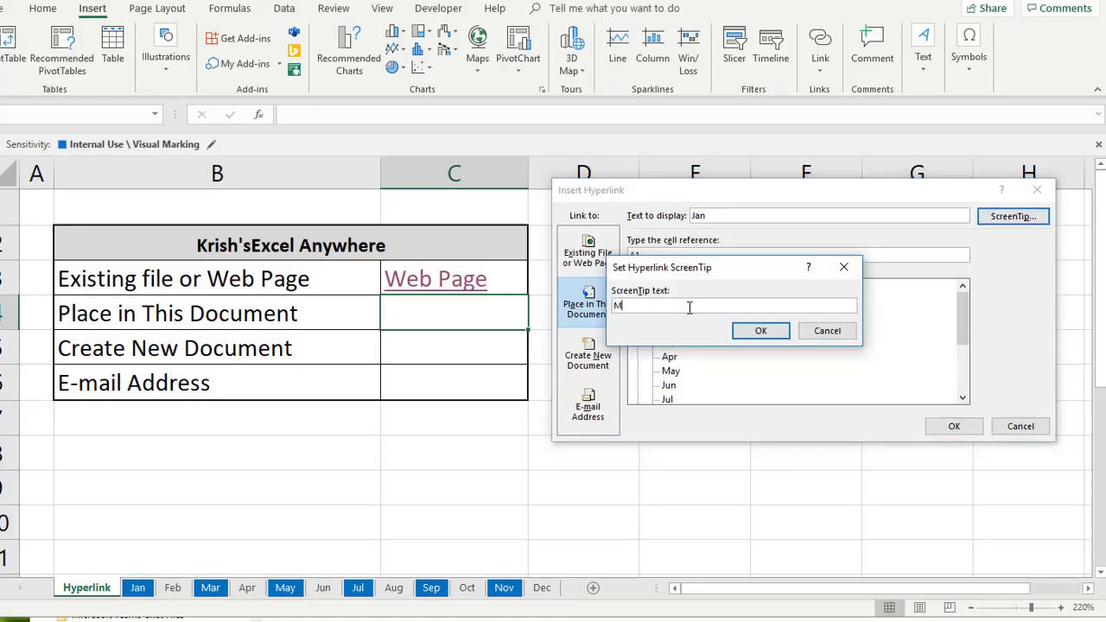
click(760, 330)
click(668, 314)
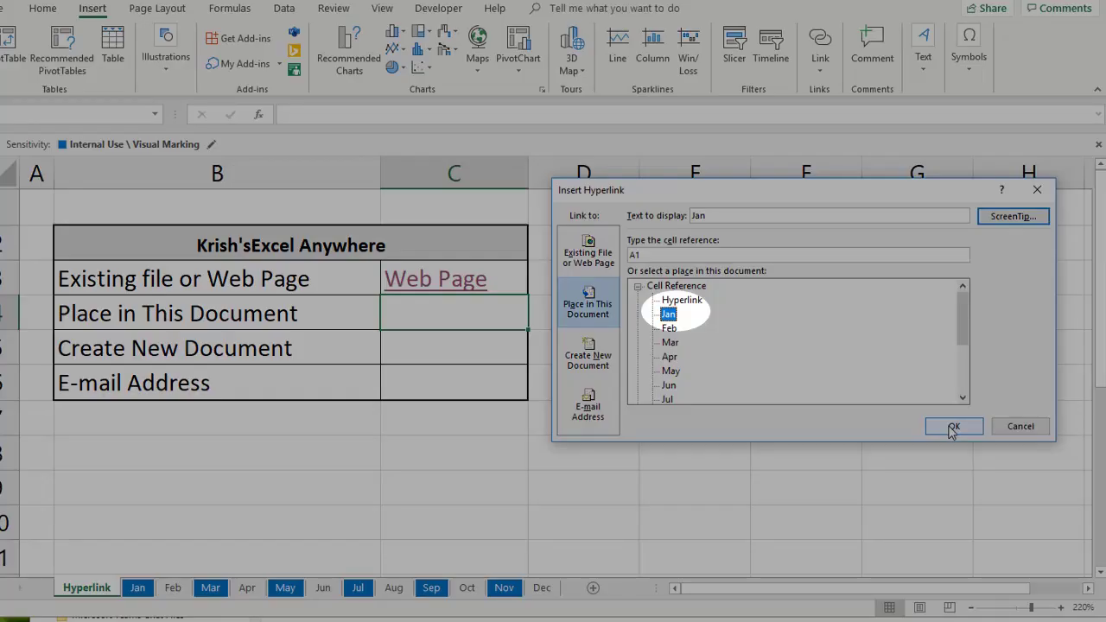
click(951, 427)
key(Down)
key(Down)
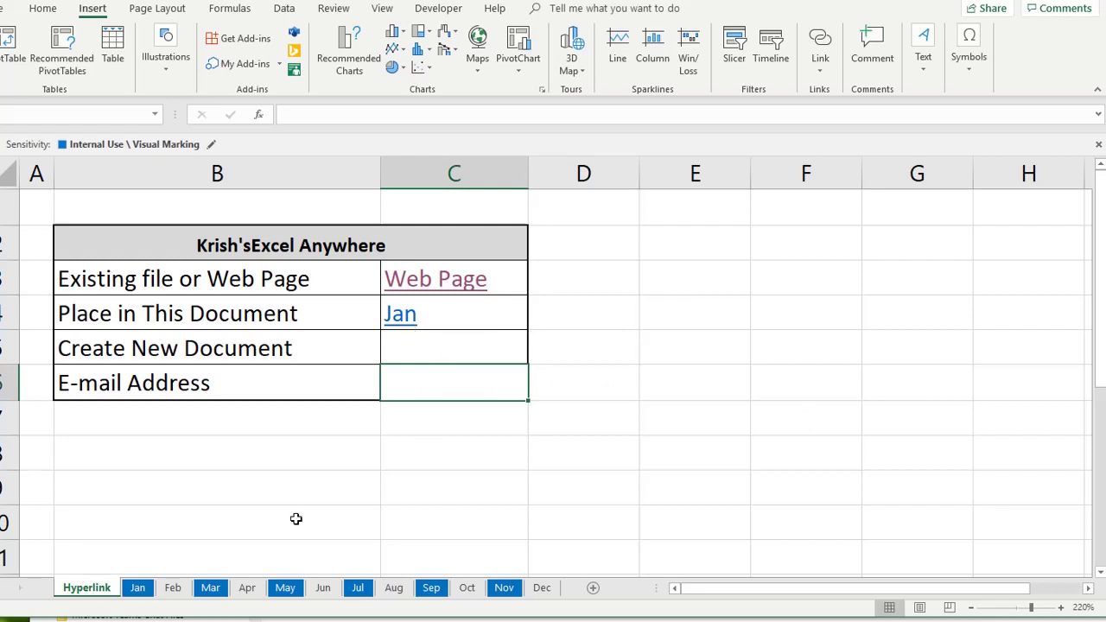
Test the Jan link in C4 and come back to the Hyperlink sheet.
click(138, 589)
click(102, 587)
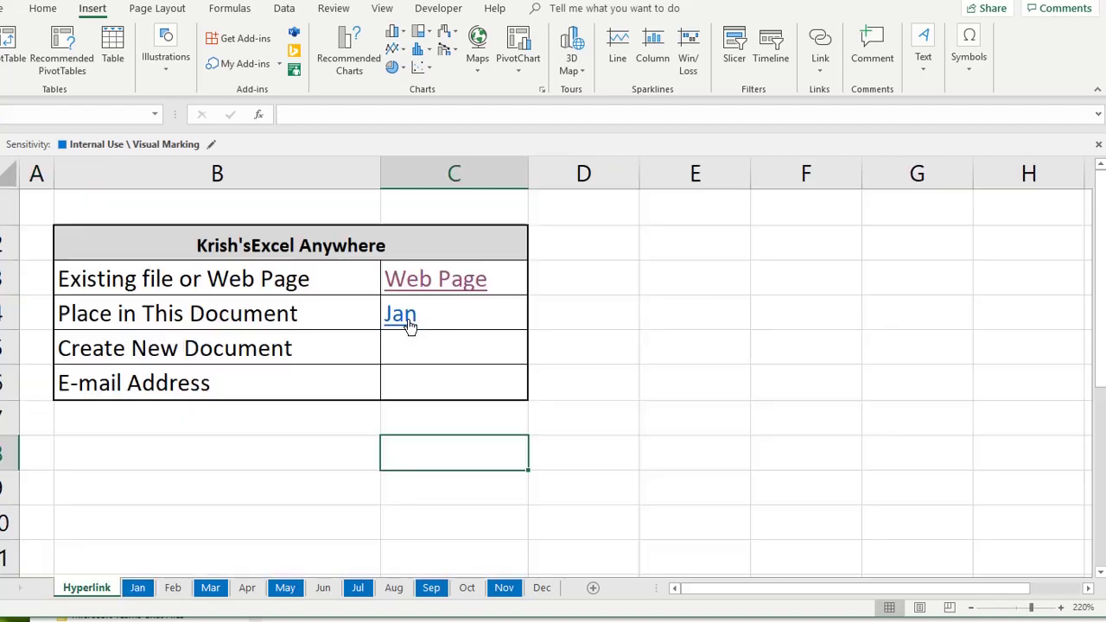
click(406, 322)
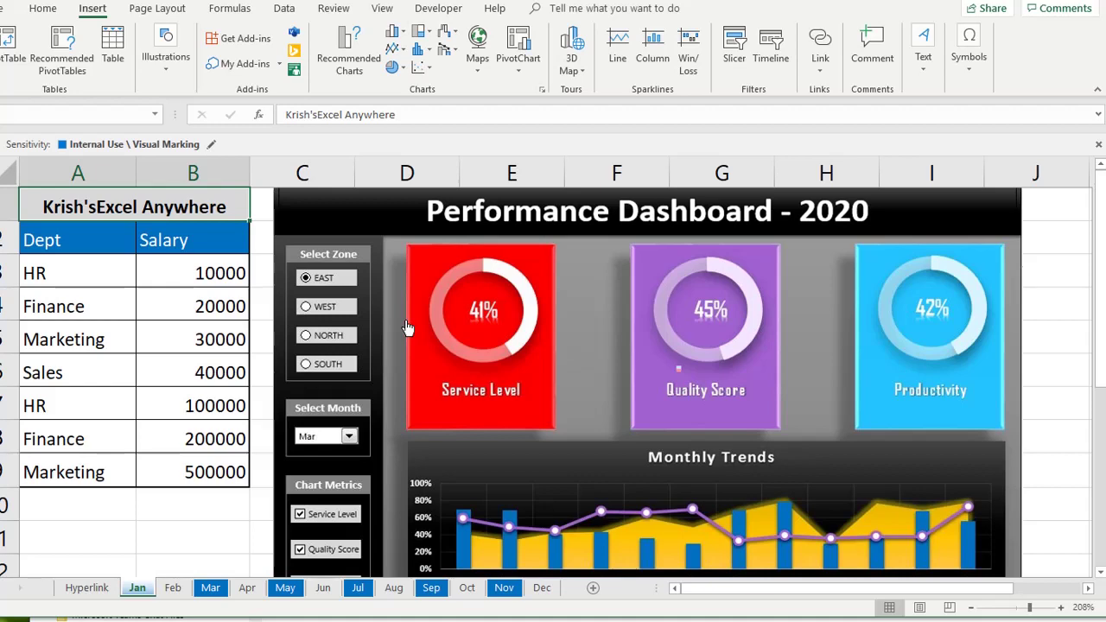
key(ctrl+Page_Up)
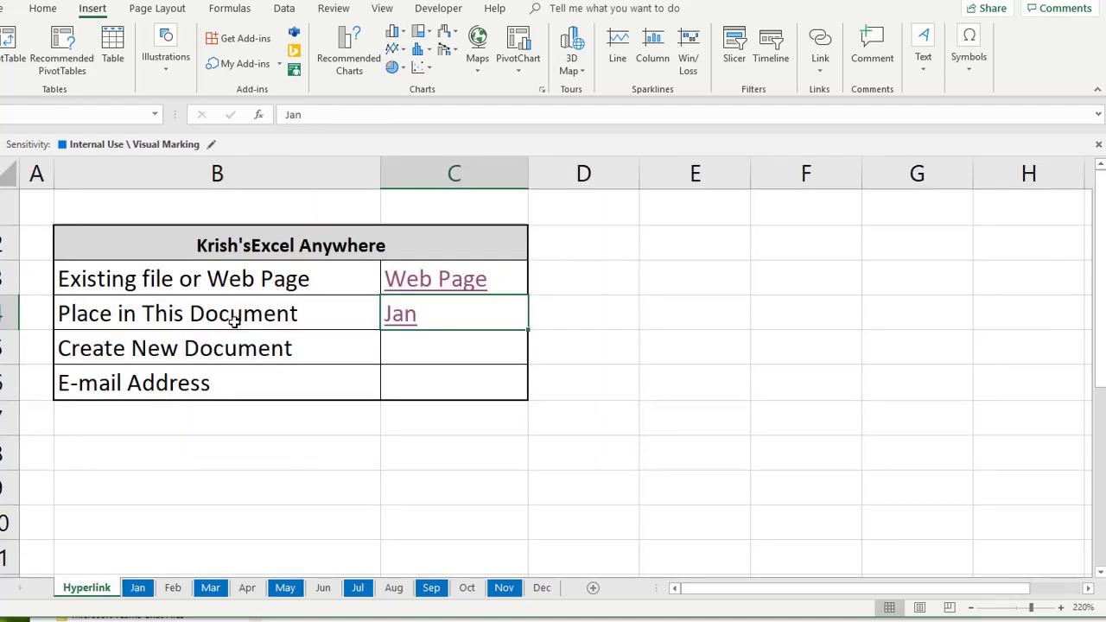
Enter 'Dec' in D4 and link it to the Dec sheet.
click(561, 320)
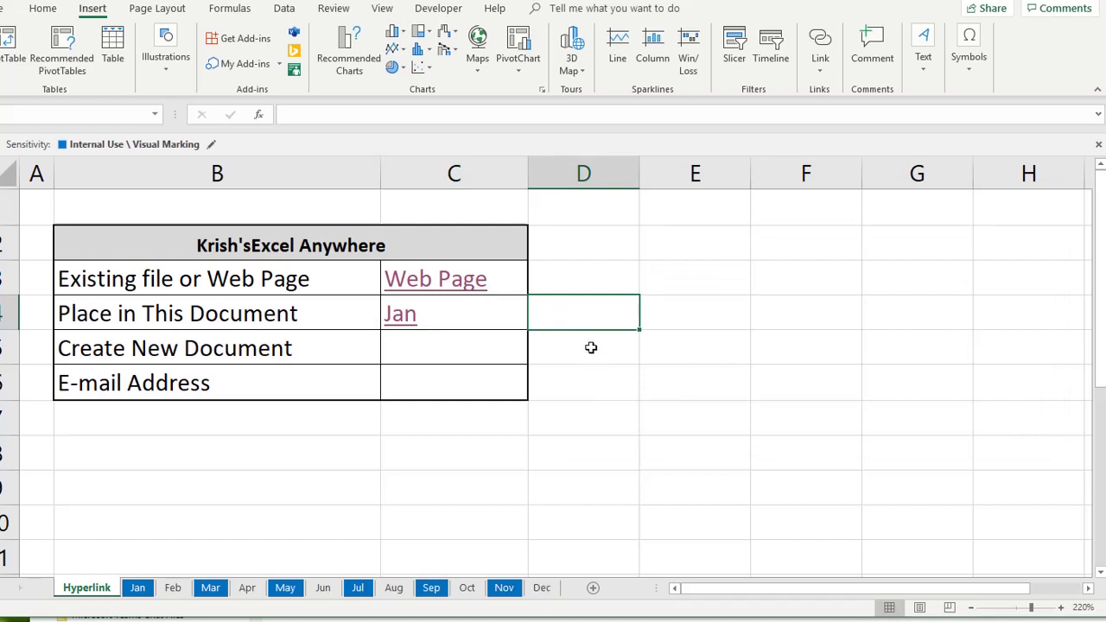
text(Dec)
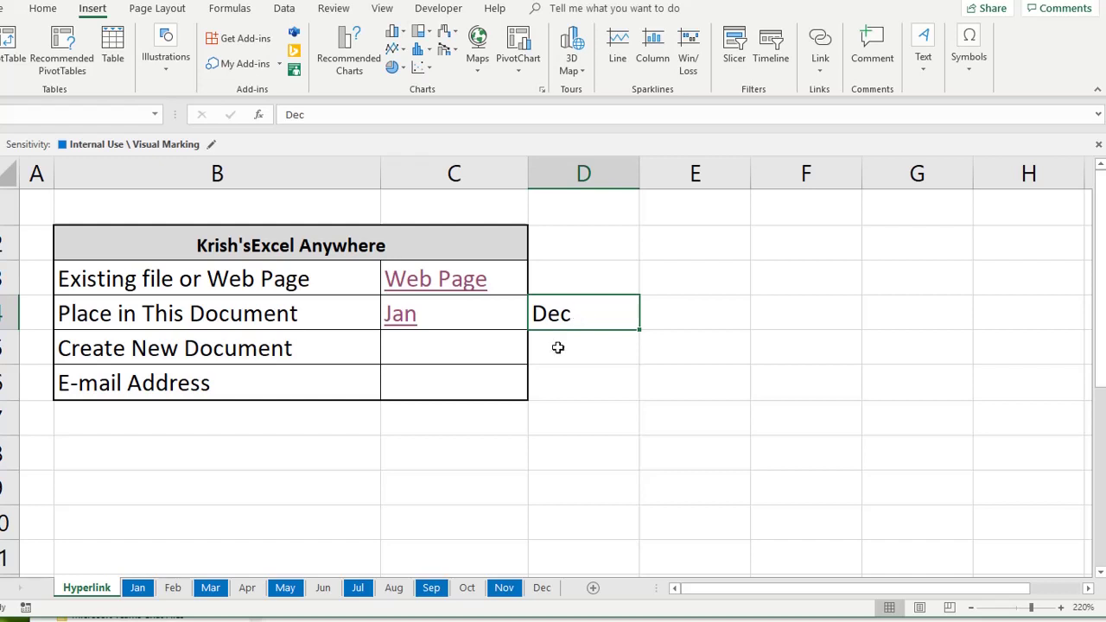
key(ctrl+k)
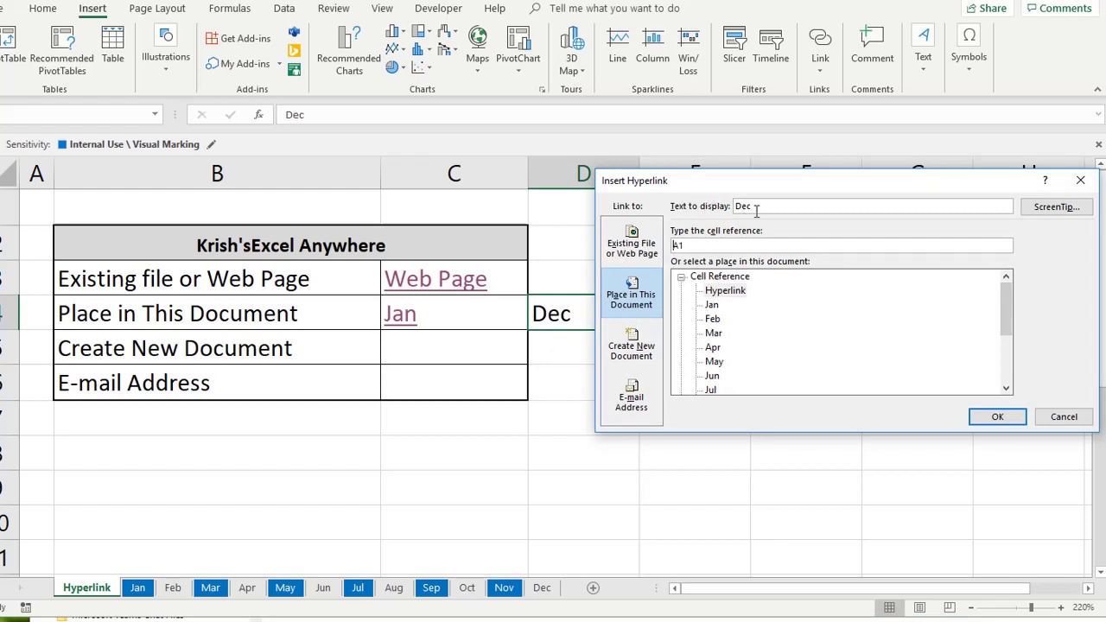
scroll(712, 362, down, 3)
click(712, 361)
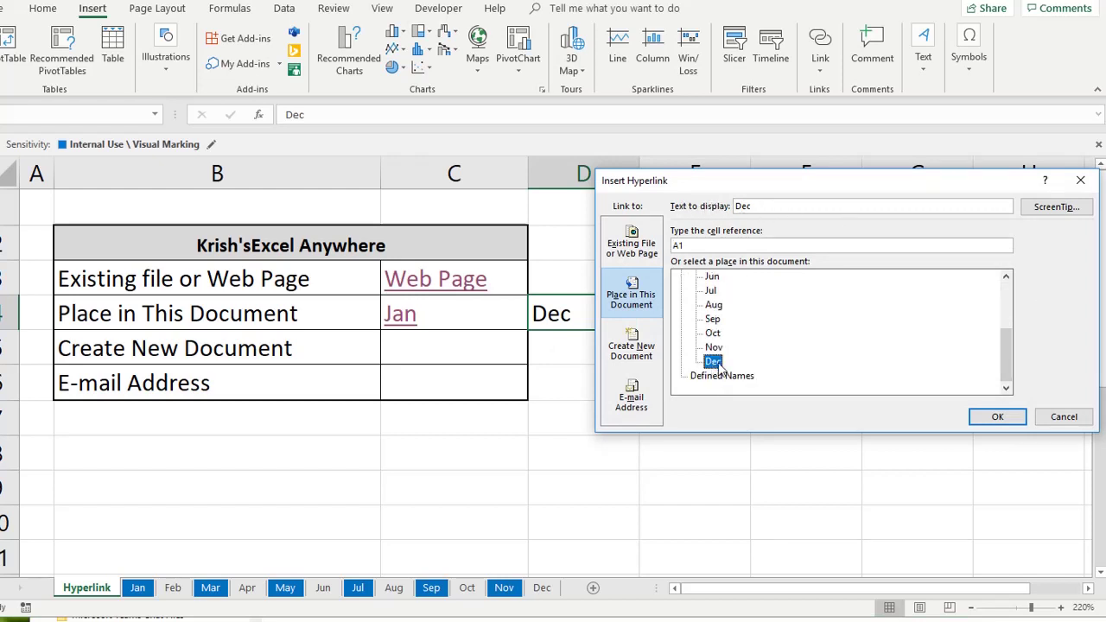
click(988, 416)
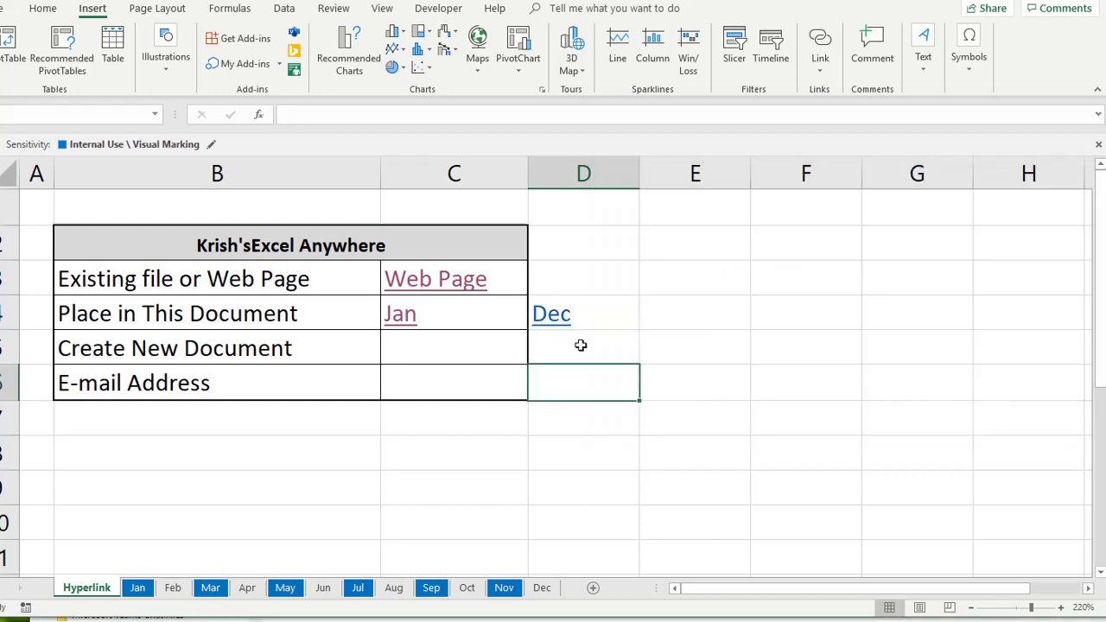
Test the Dec link, return to the Hyperlink sheet, and select cell C5.
click(540, 313)
click(110, 588)
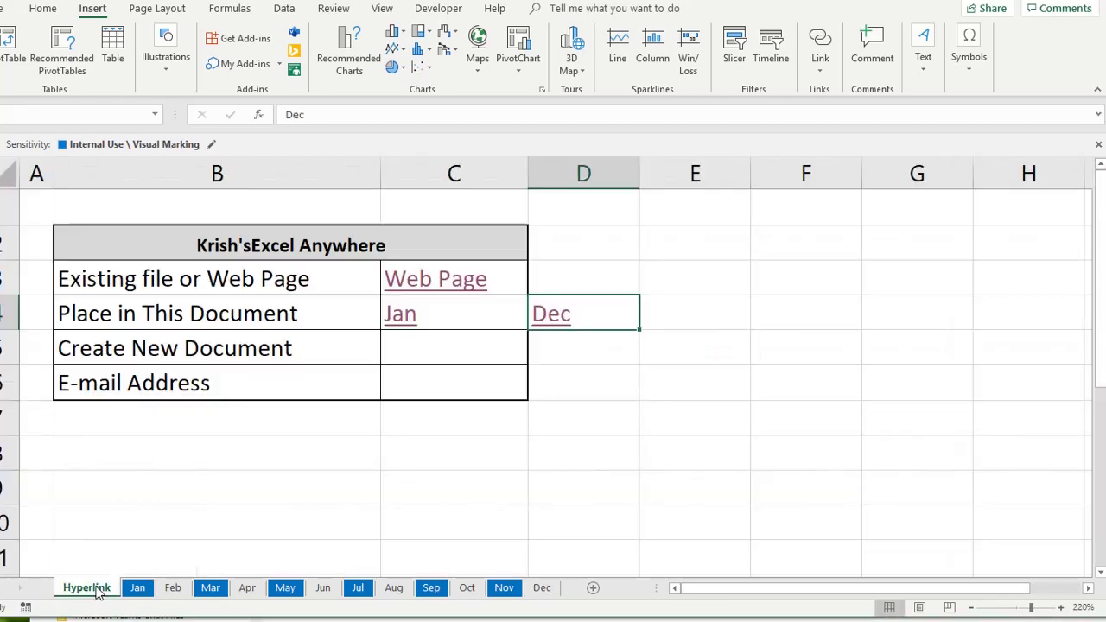
click(313, 446)
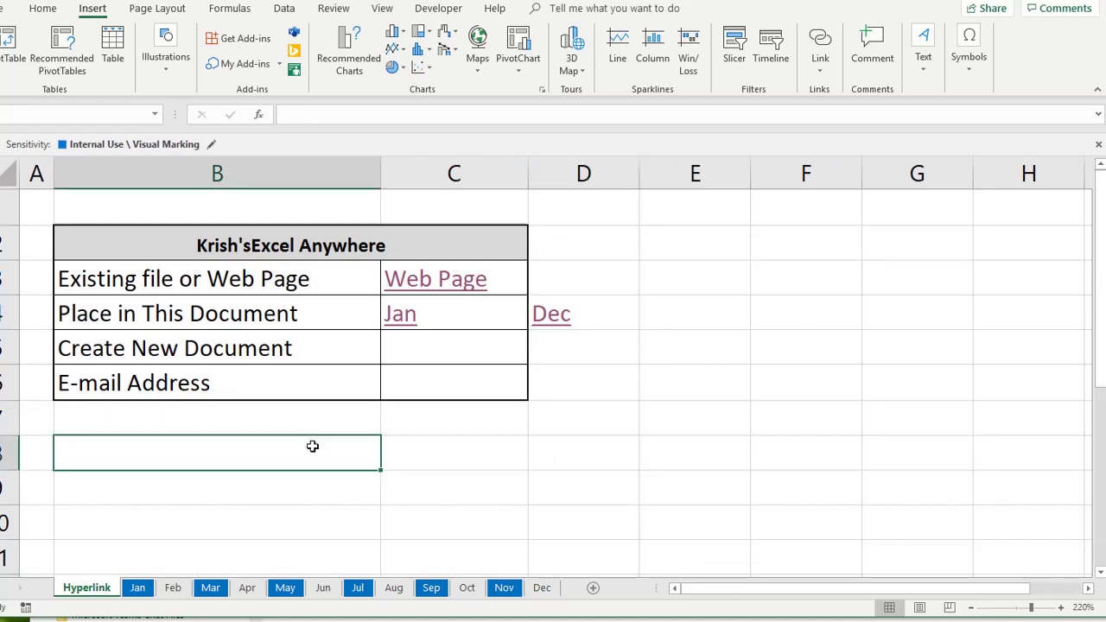
drag(312, 312, 316, 277)
click(290, 353)
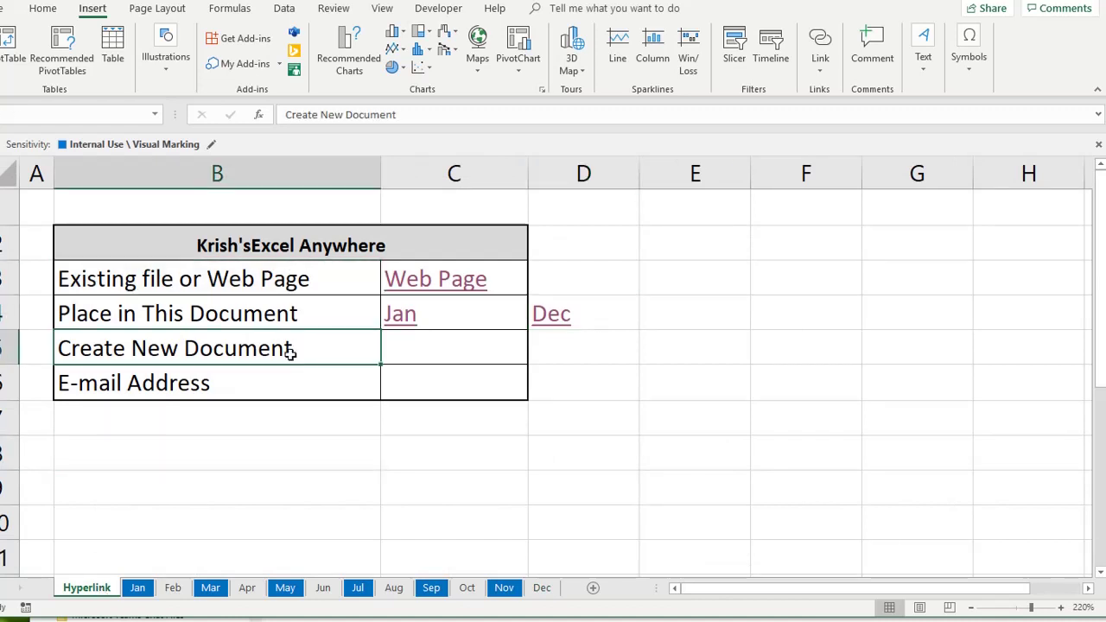
click(421, 351)
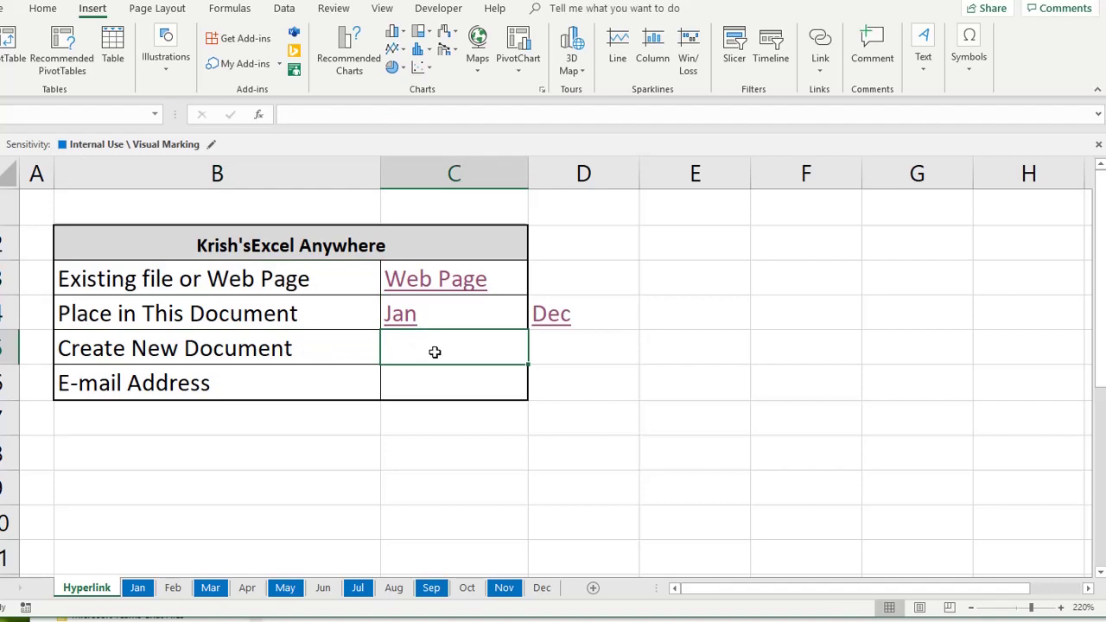
Link C5 to a new Excel workbook 'New File' in the Krishs folder, displaying 'New'.
key(ctrl+k)
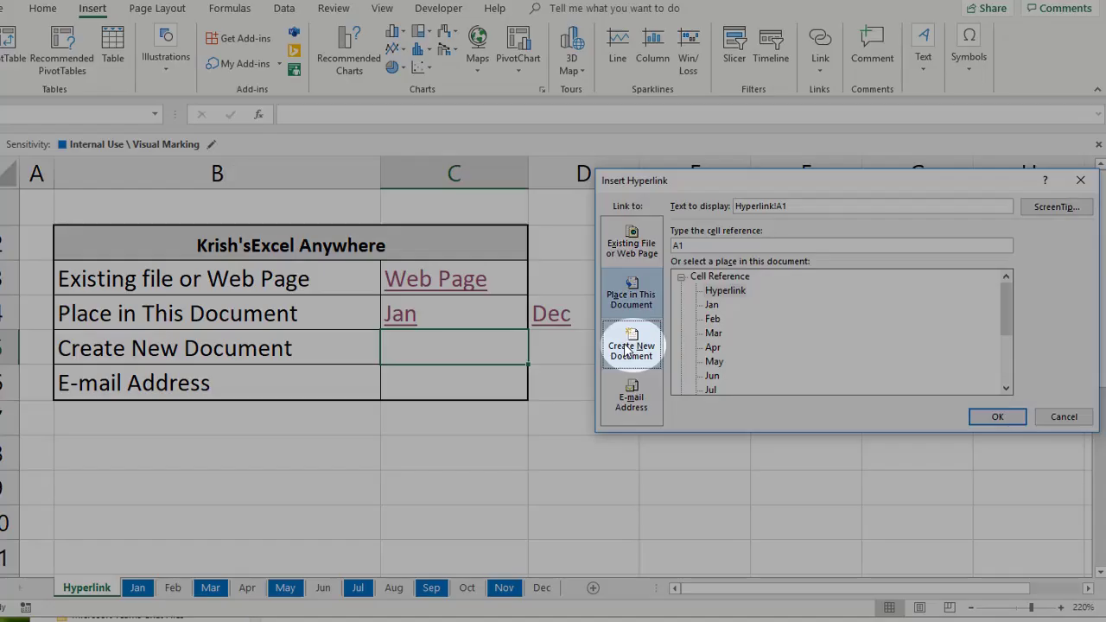
click(631, 346)
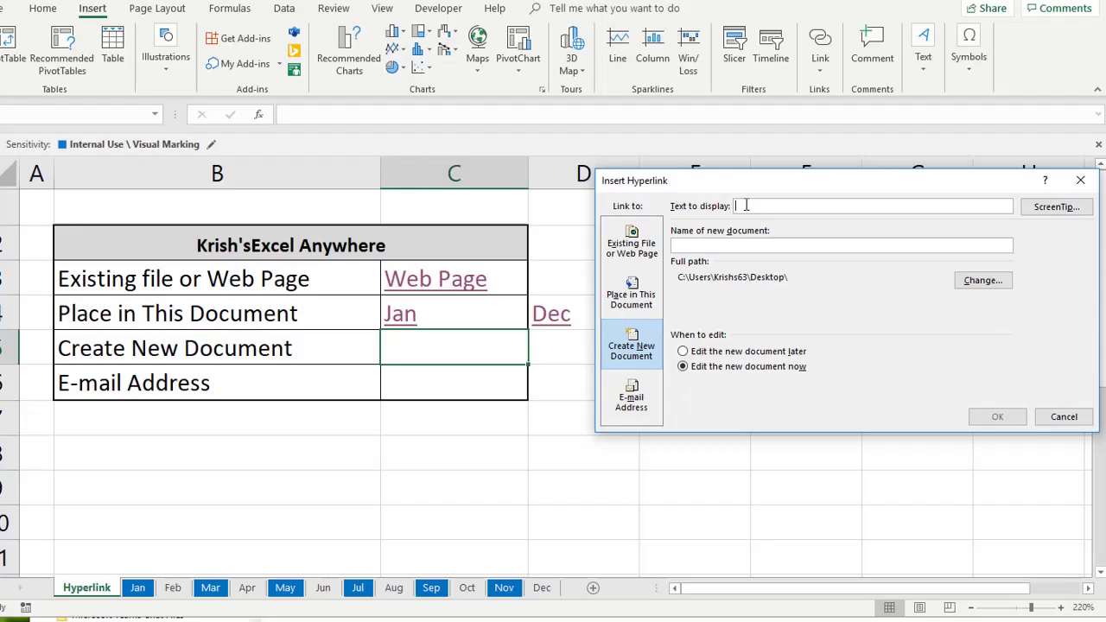
text(N)
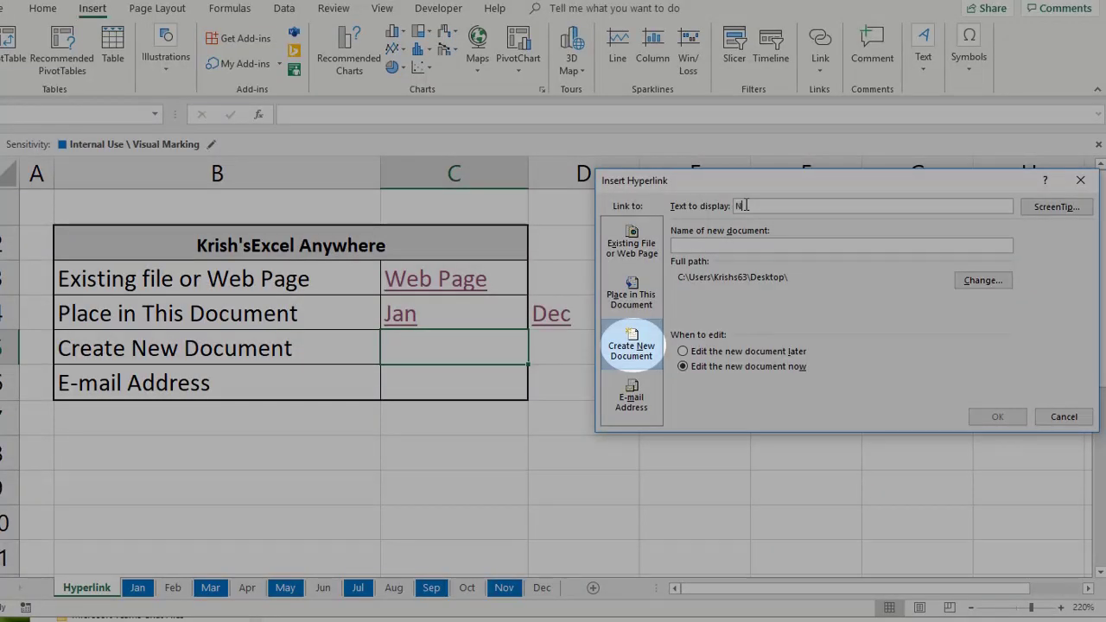
text(ew)
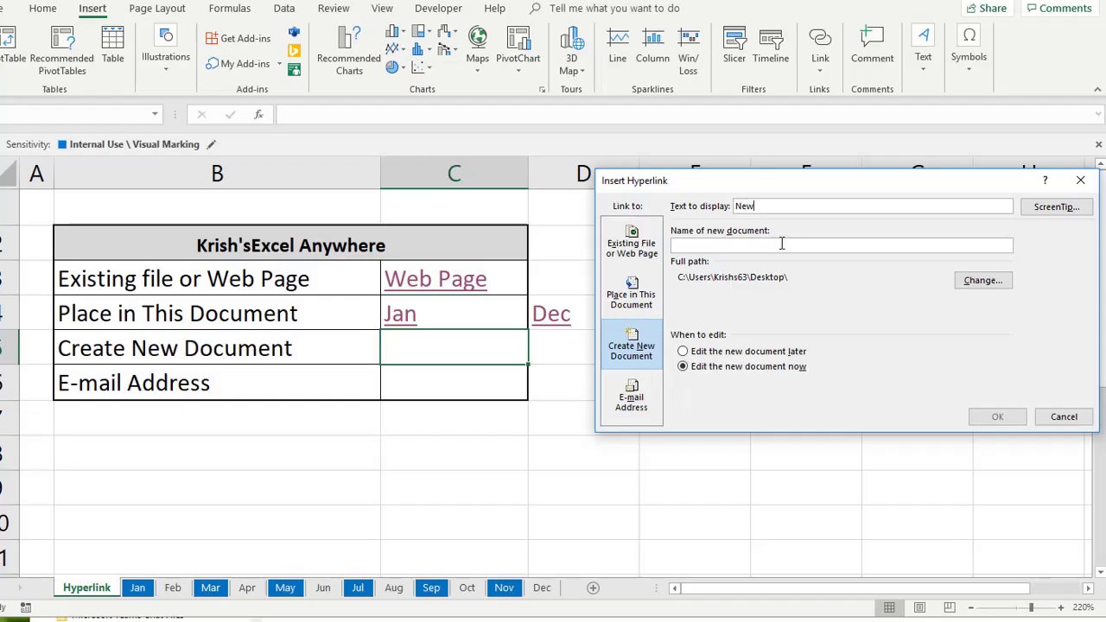
click(781, 243)
text(Ne)
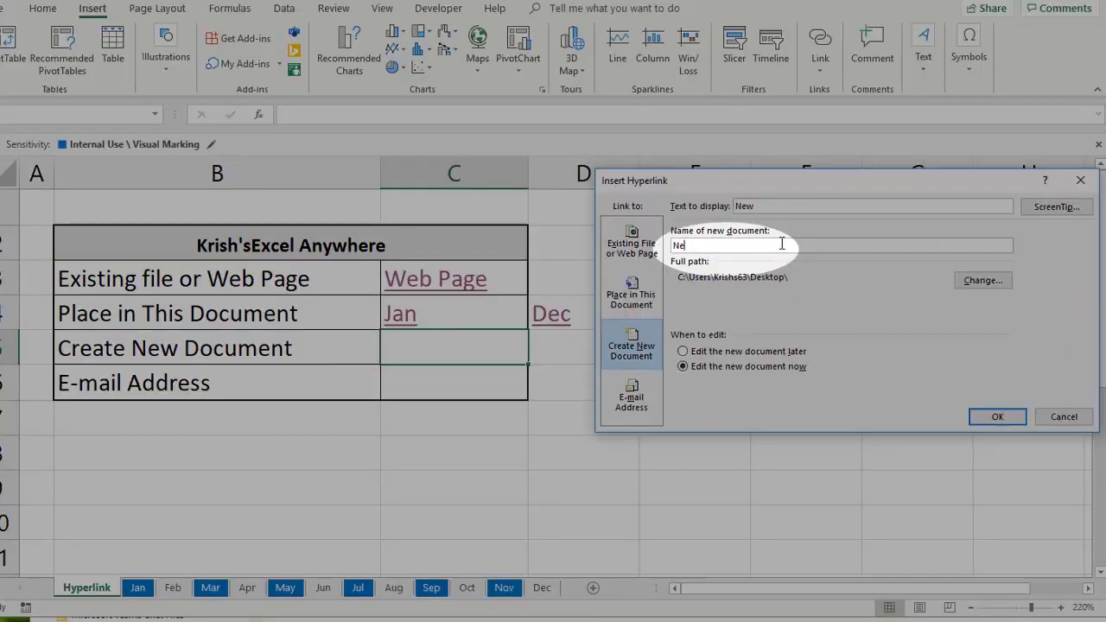
text(w File)
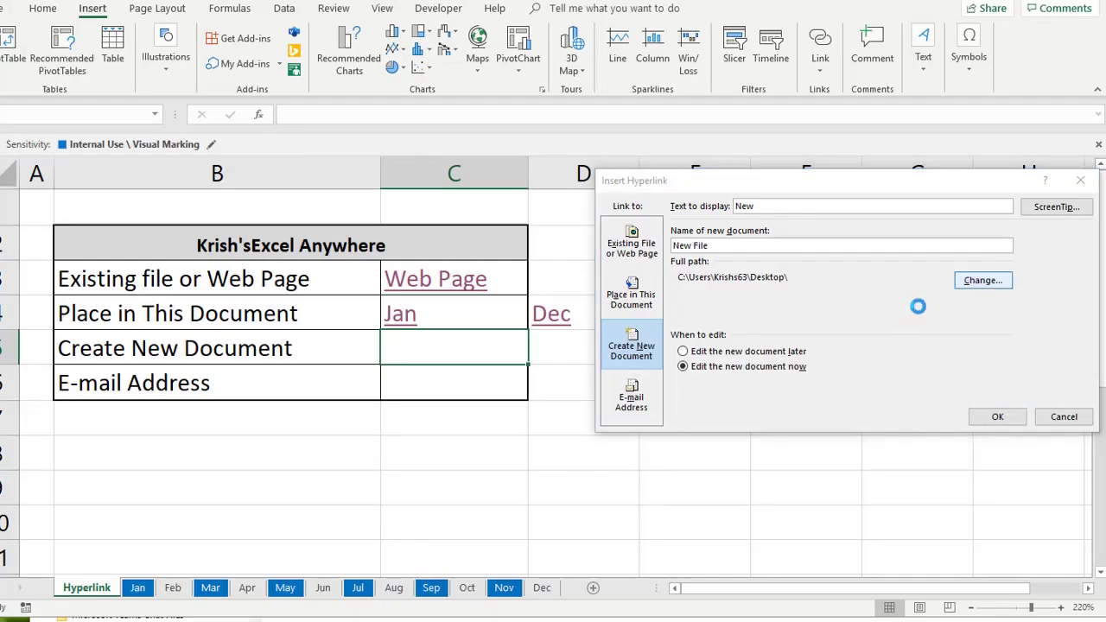
click(983, 280)
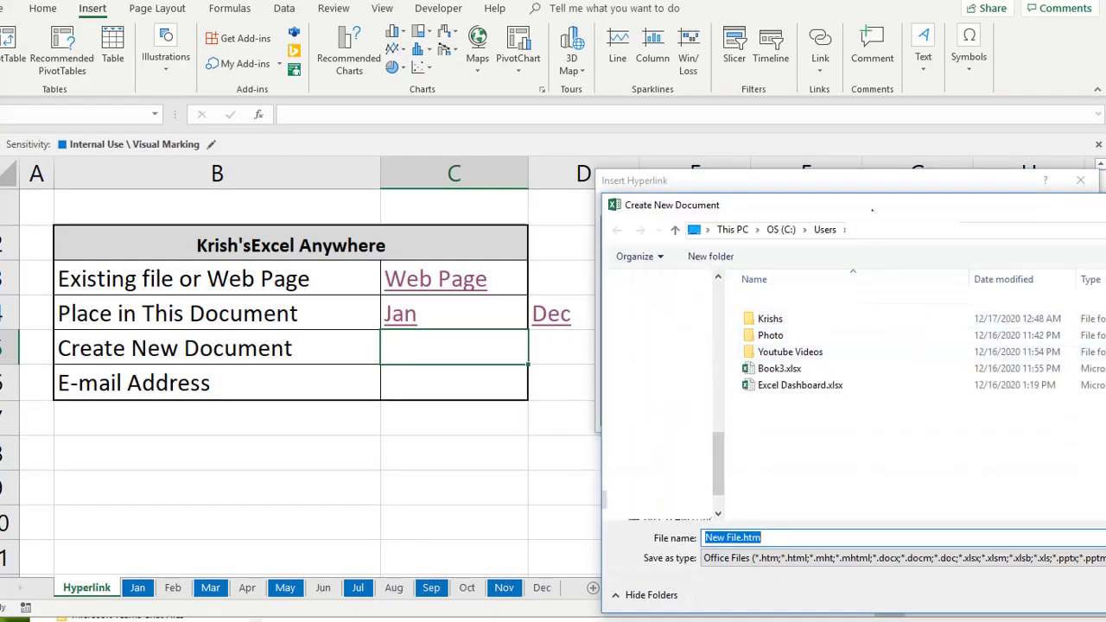
double_click(574, 240)
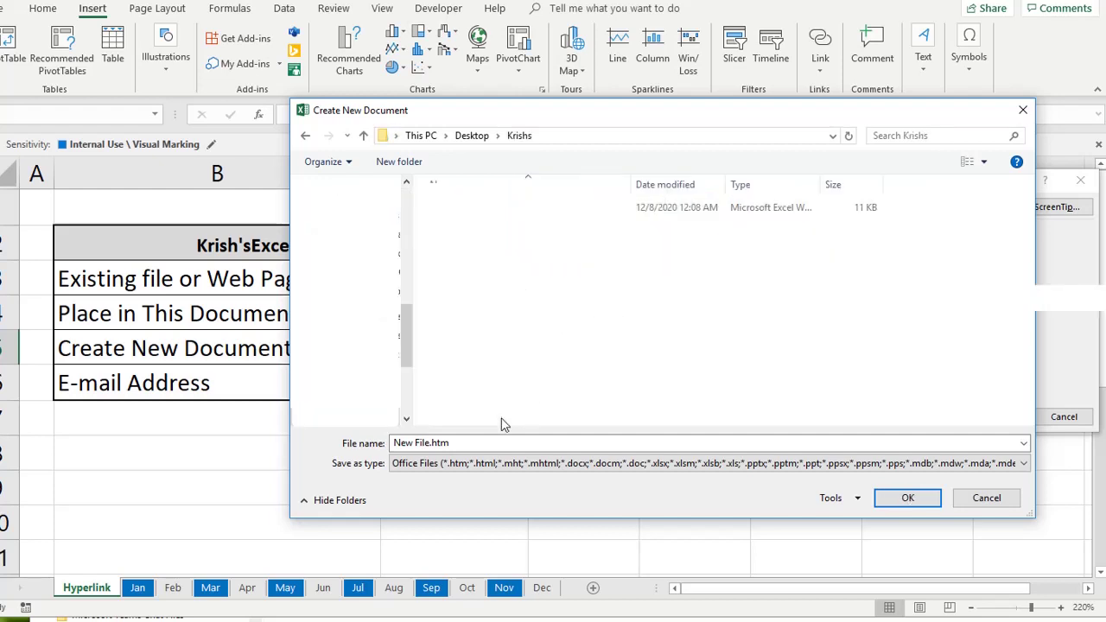
click(605, 463)
click(450, 456)
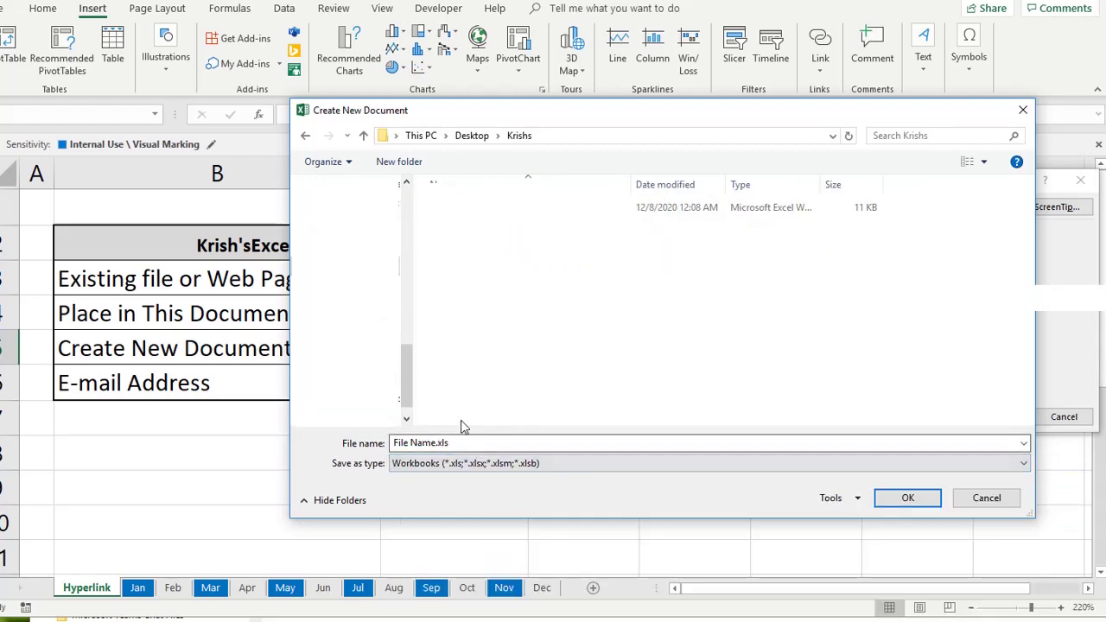
click(882, 499)
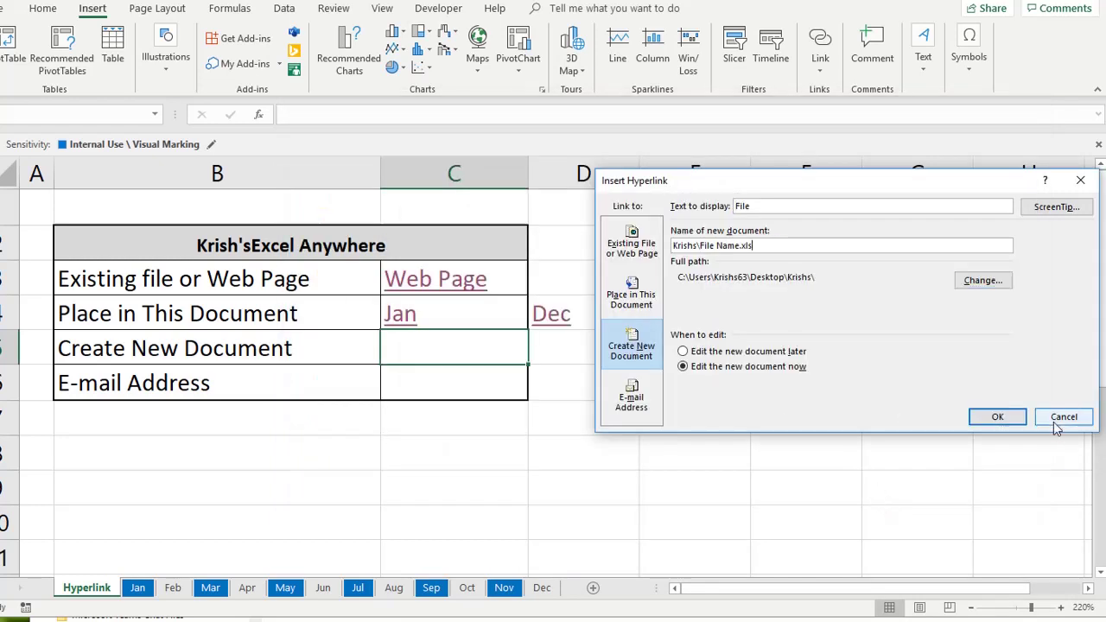
click(996, 419)
Follow C5's link to open the new workbook, restore its window, and close it.
key(Down)
key(Down)
key(Down)
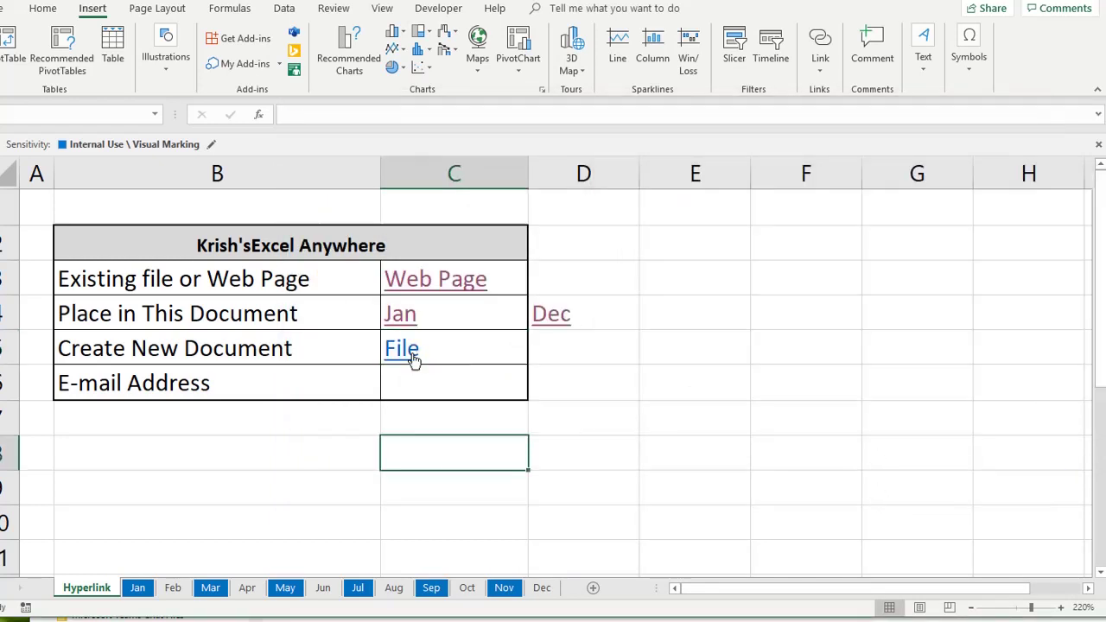
click(410, 358)
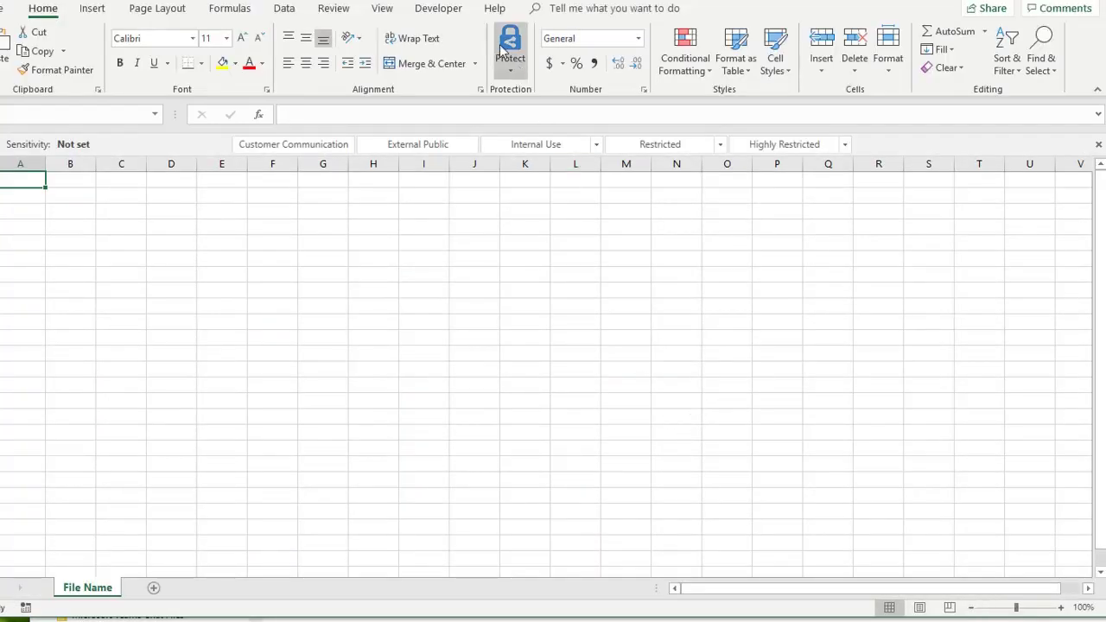
mouse_move(501, 4)
mouse_down()
mouse_move(499, 106)
mouse_move(460, 84)
mouse_up()
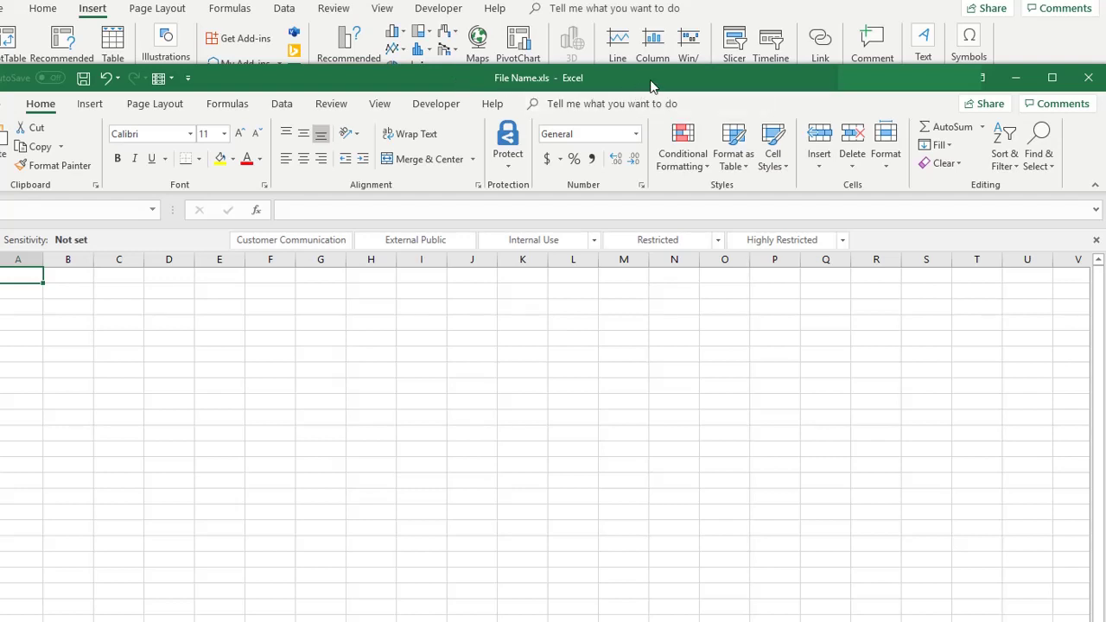
drag(652, 84, 648, 79)
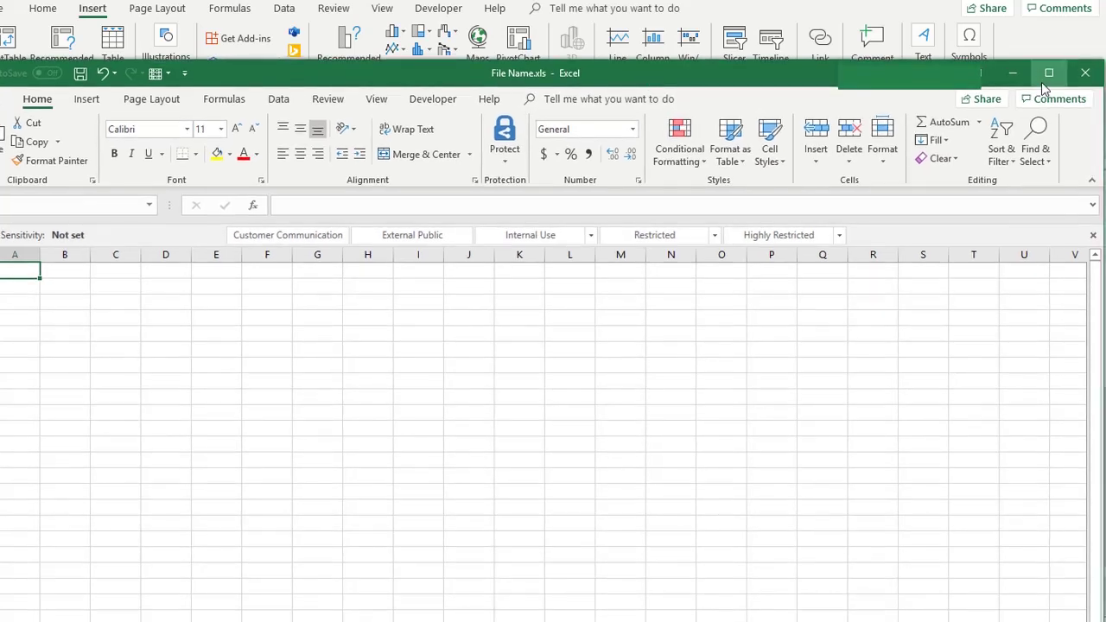
click(1085, 72)
Make C6 an e-mail hyperlink with a display name, the recipient's address and subject 'Hello'.
click(412, 444)
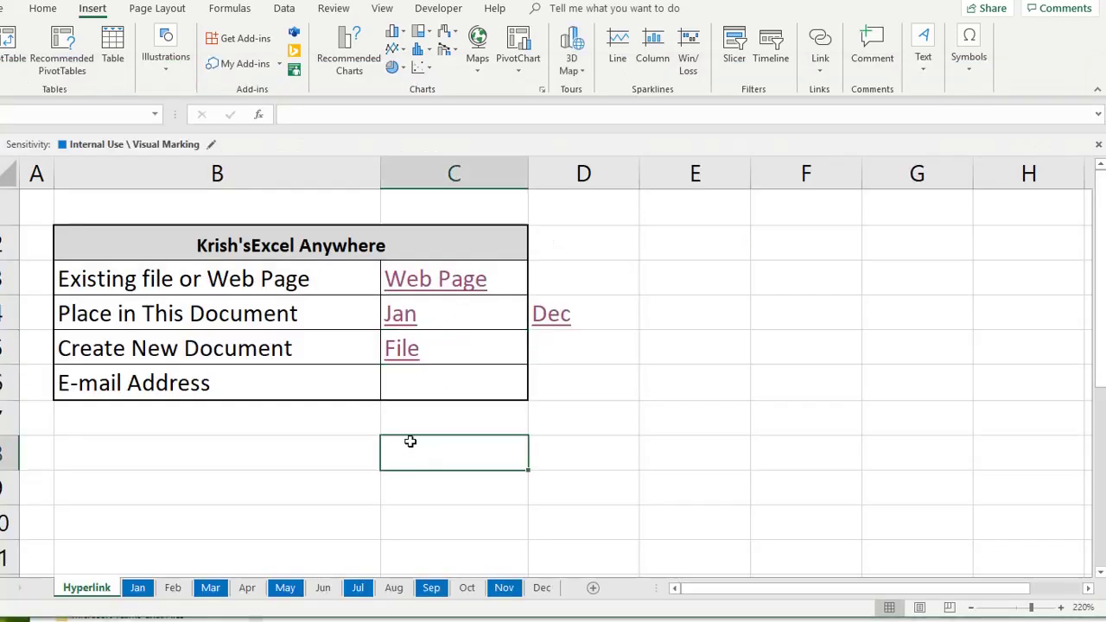
click(204, 382)
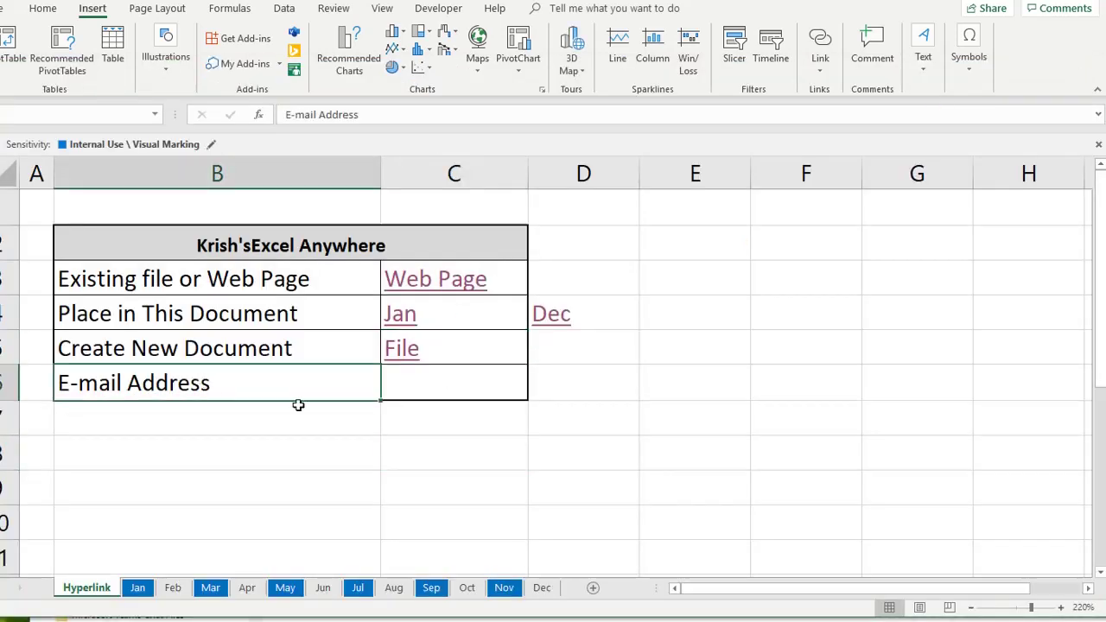
click(434, 389)
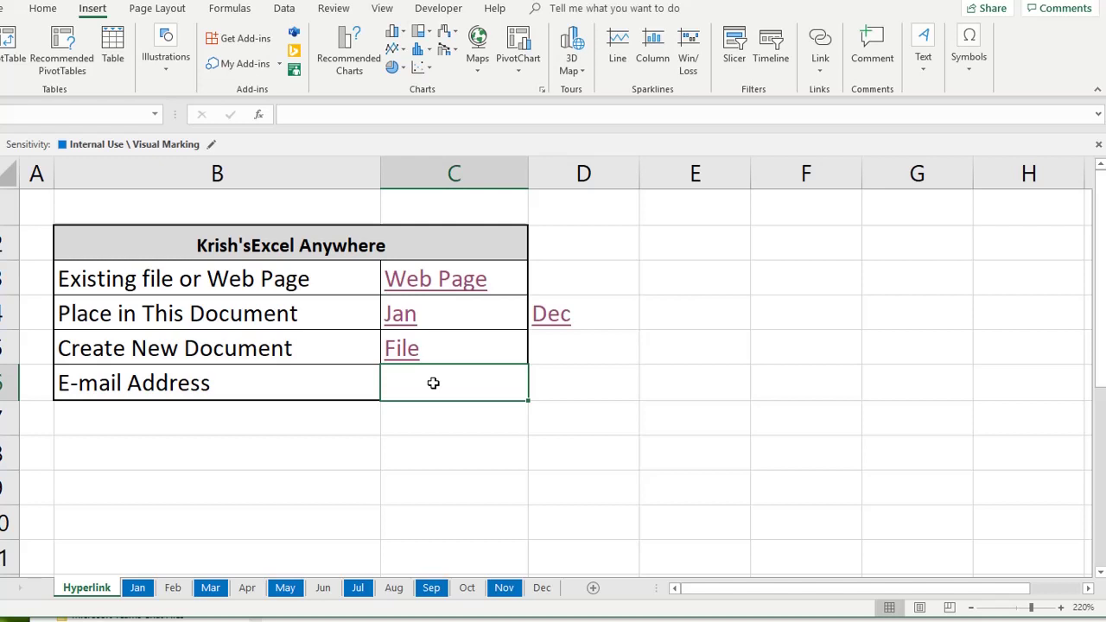
key(ctrl+k)
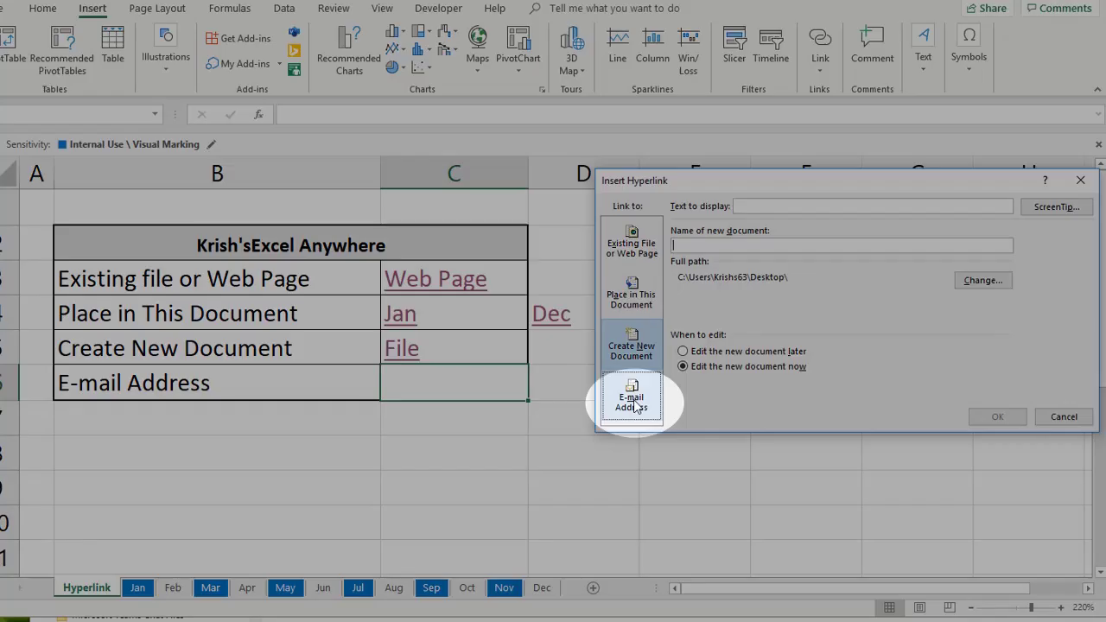
click(631, 400)
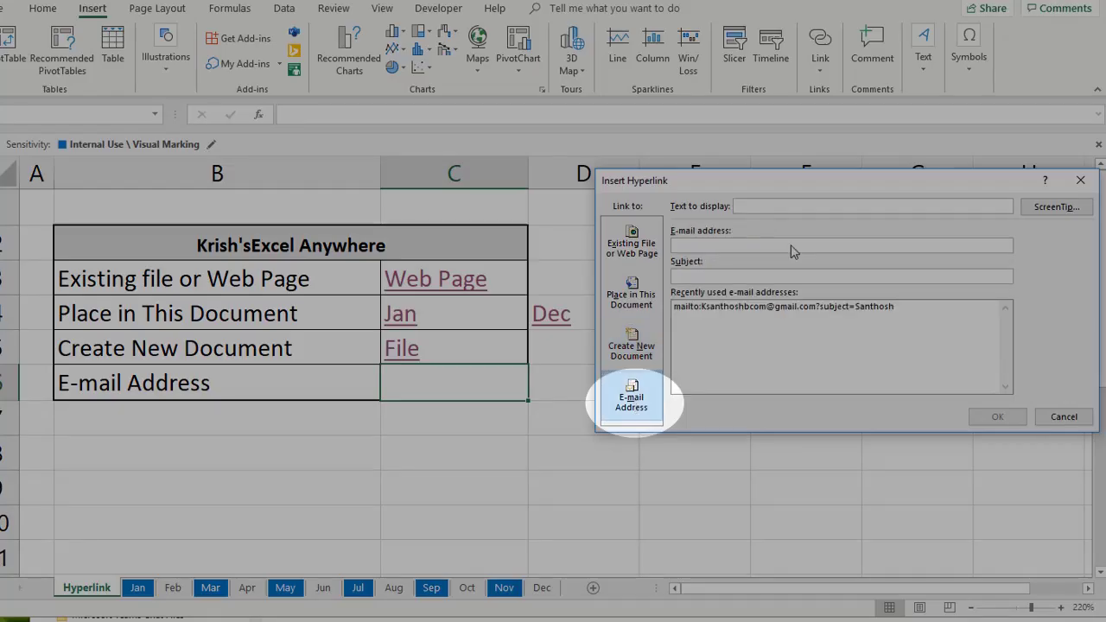
click(786, 207)
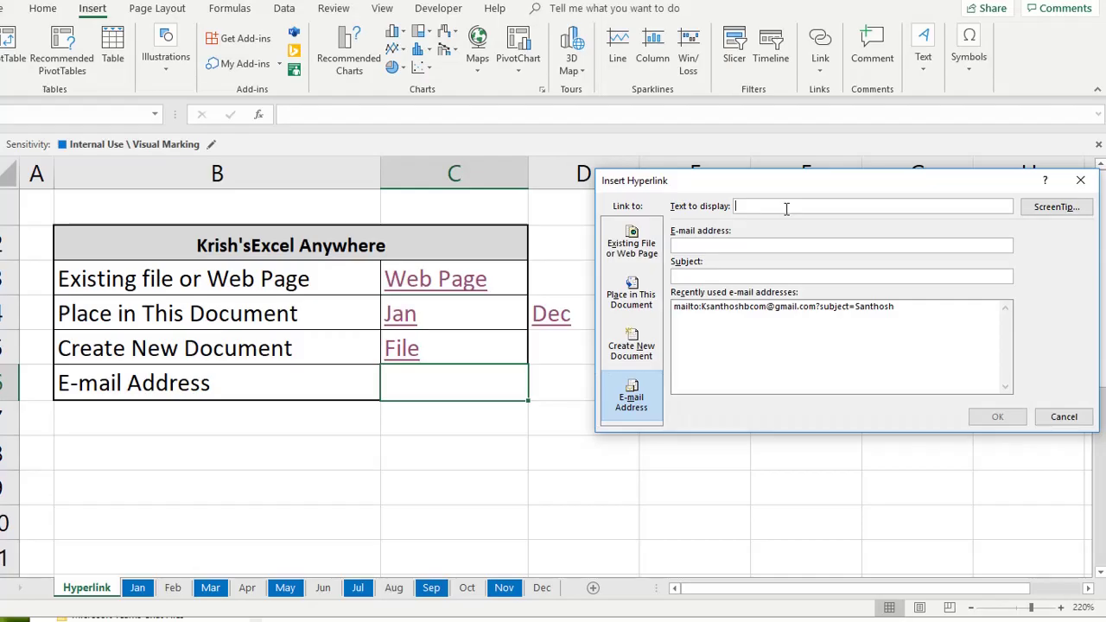
text(Sant)
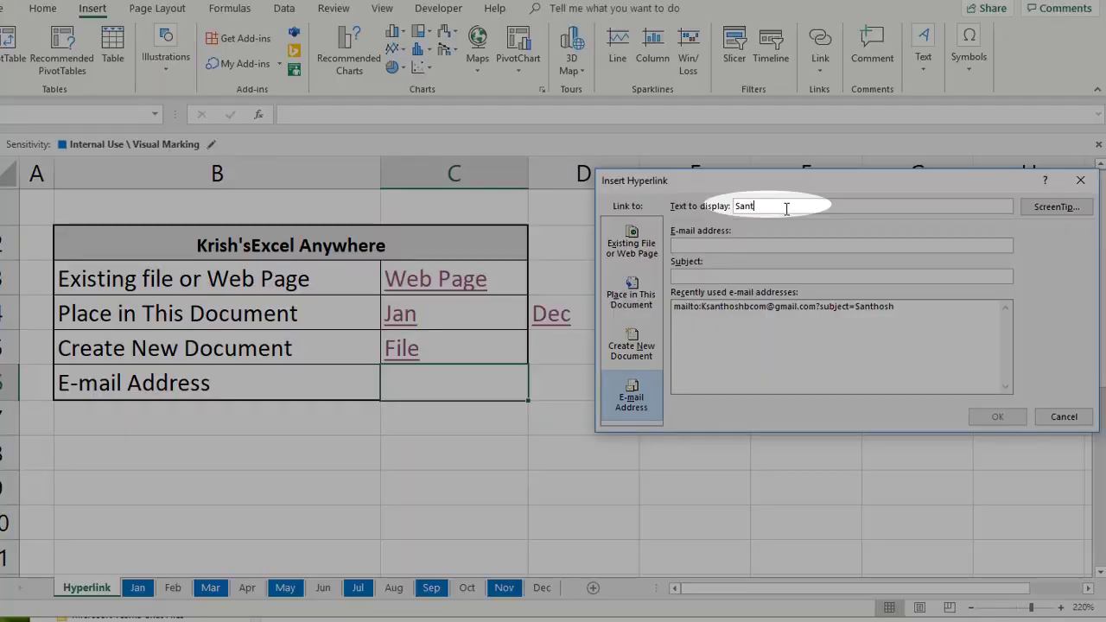
text(hosh)
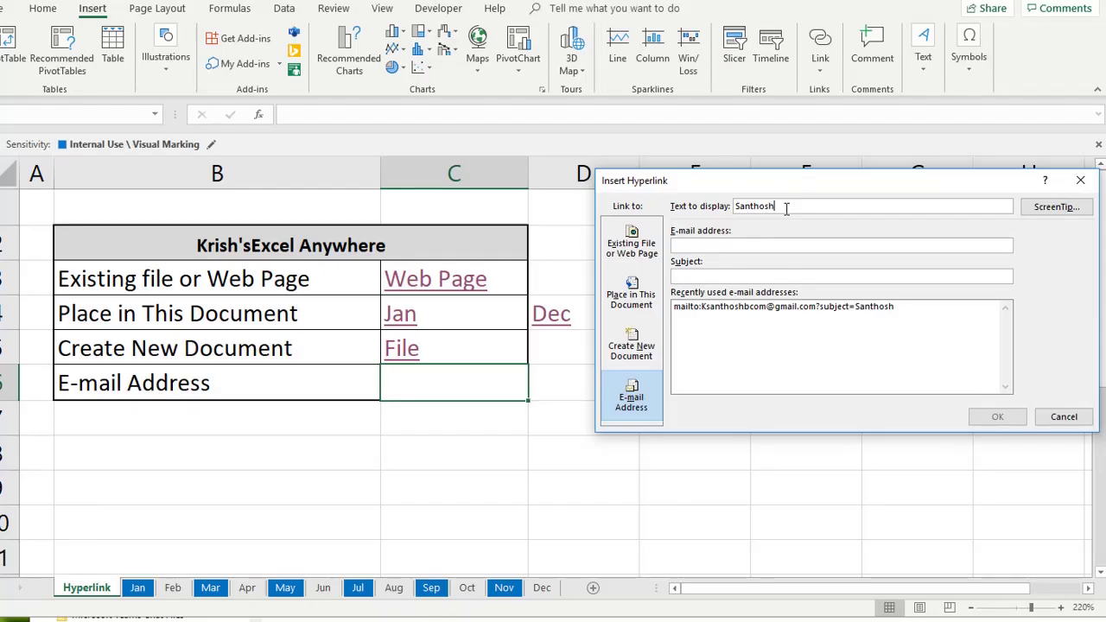
click(740, 244)
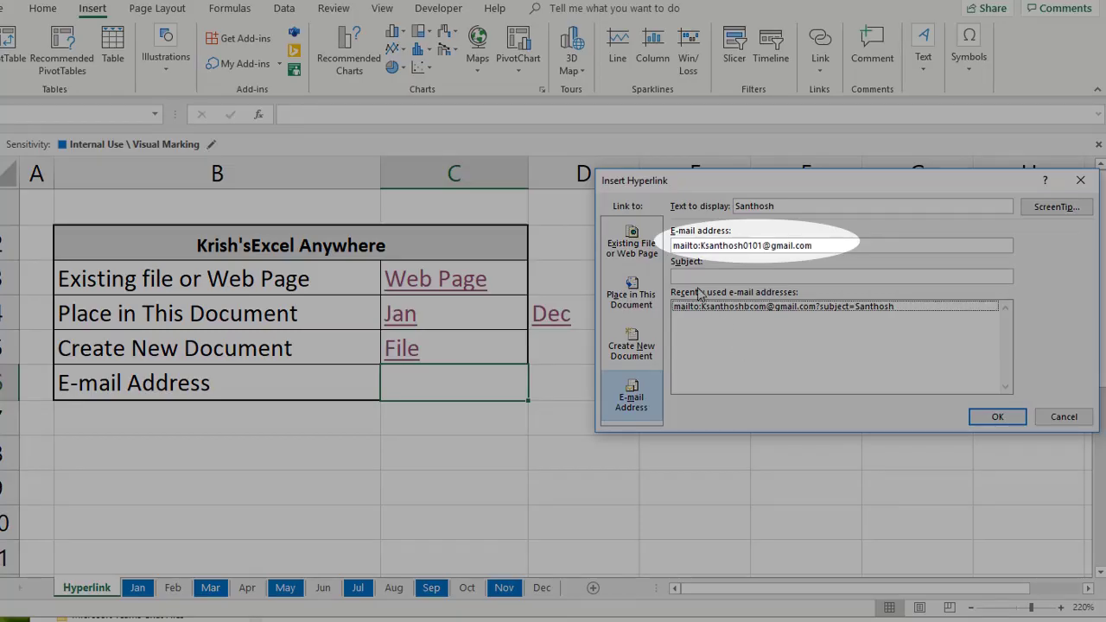
click(696, 277)
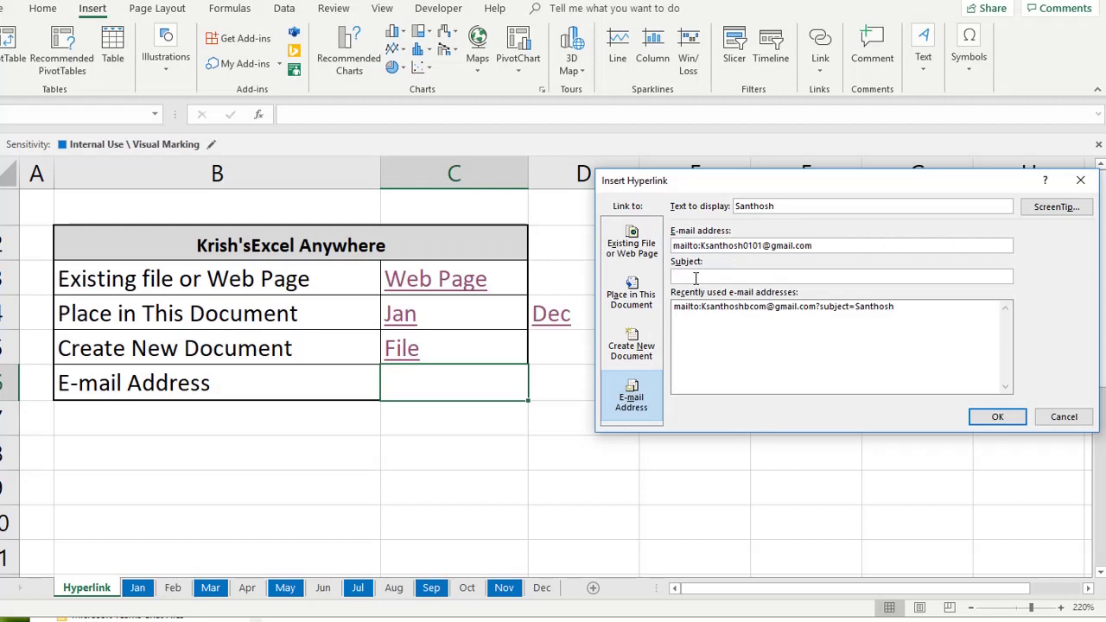
text(Hell)
text(o)
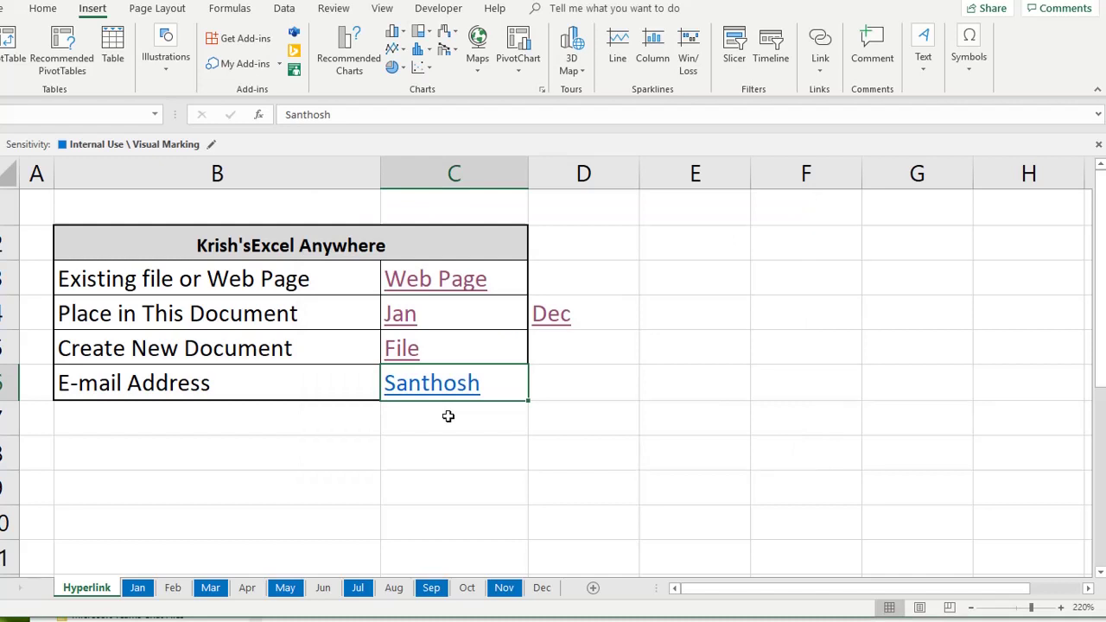
Select the link-type labels B3:B6, then narrow to B6 and pick the Web Page cell C3.
mouse_move(183, 273)
mouse_down()
mouse_move(284, 319)
mouse_move(279, 372)
mouse_up()
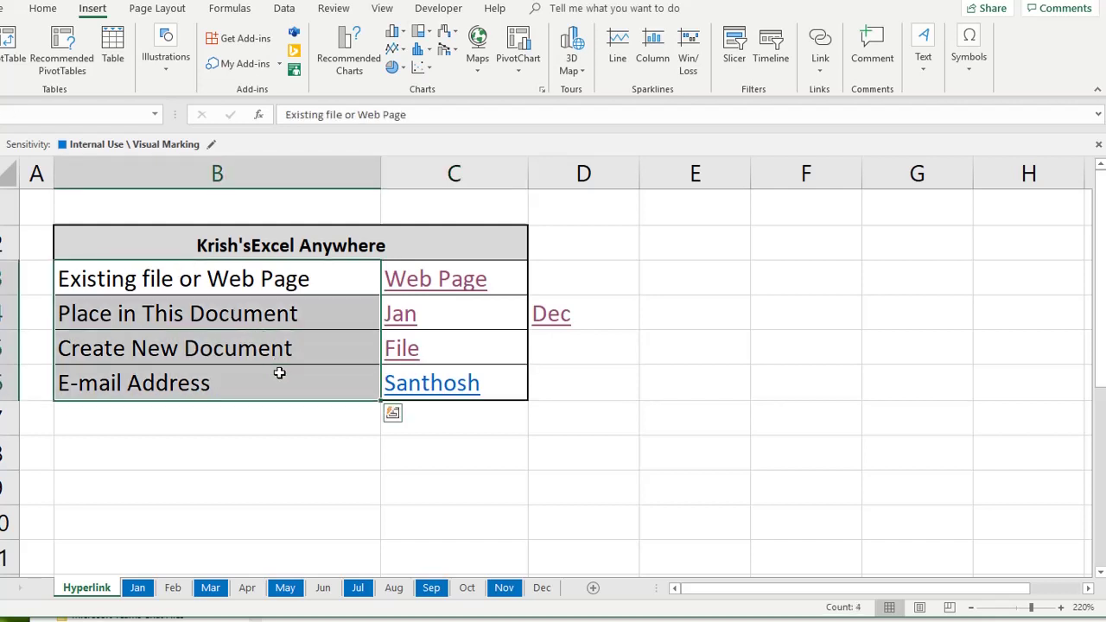
click(279, 372)
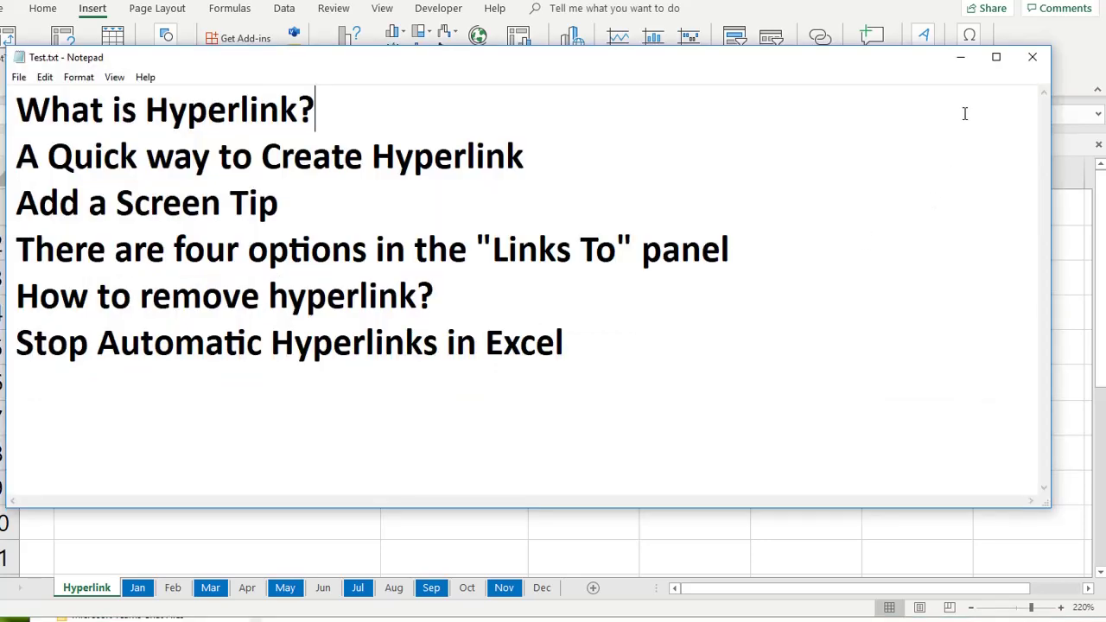
click(514, 279)
Remove the hyperlink from Web Page in C3 and confirm it is now plain text.
right_click(514, 279)
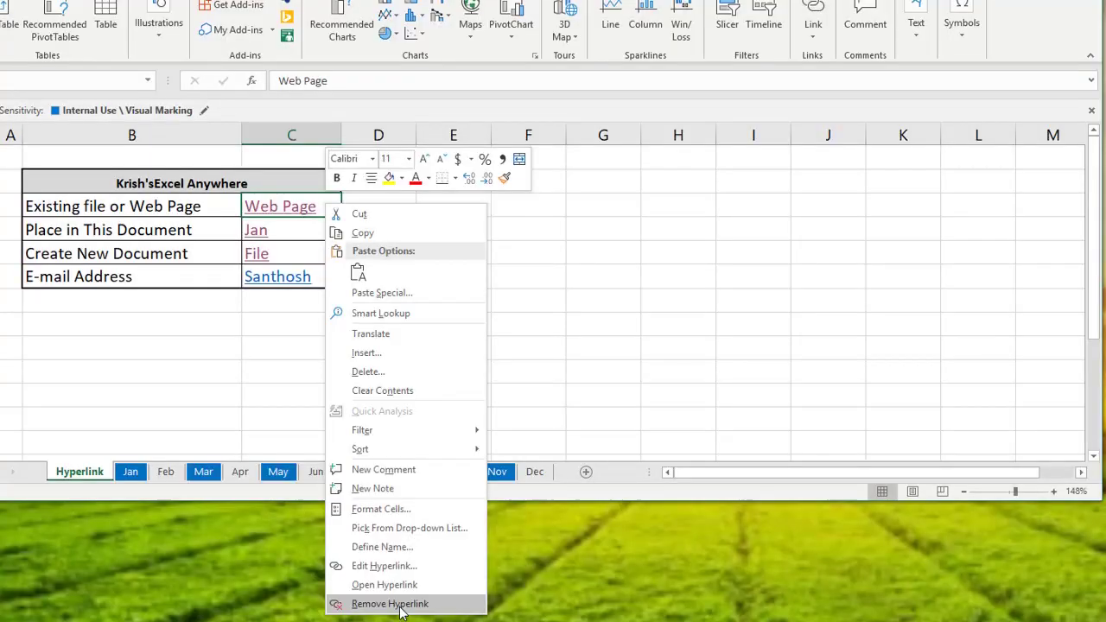
click(399, 606)
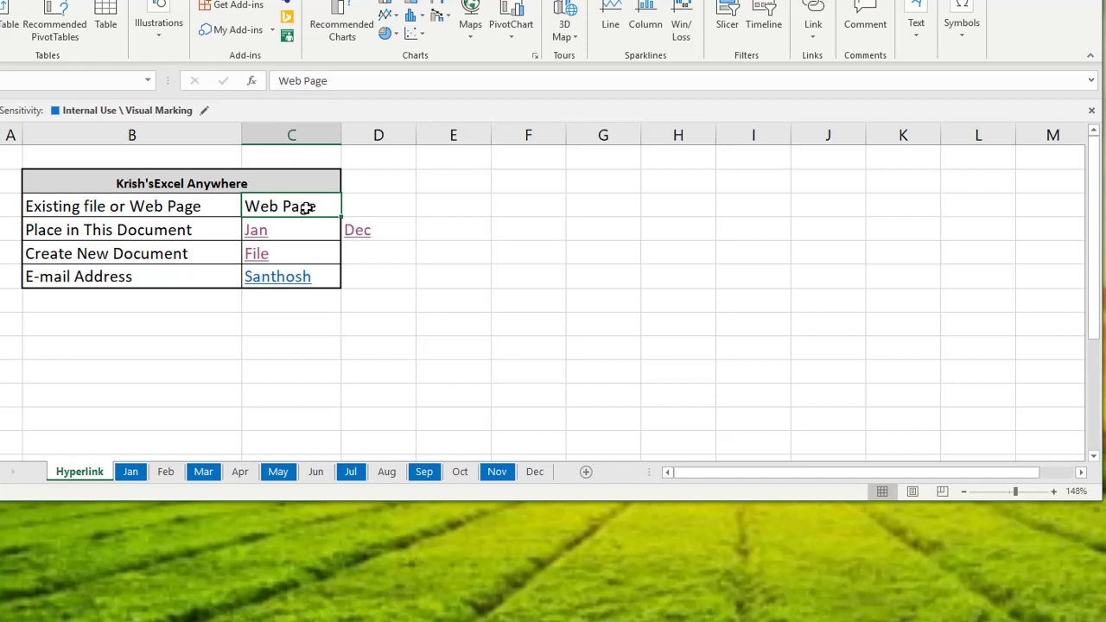
click(533, 213)
click(302, 207)
double_click(301, 207)
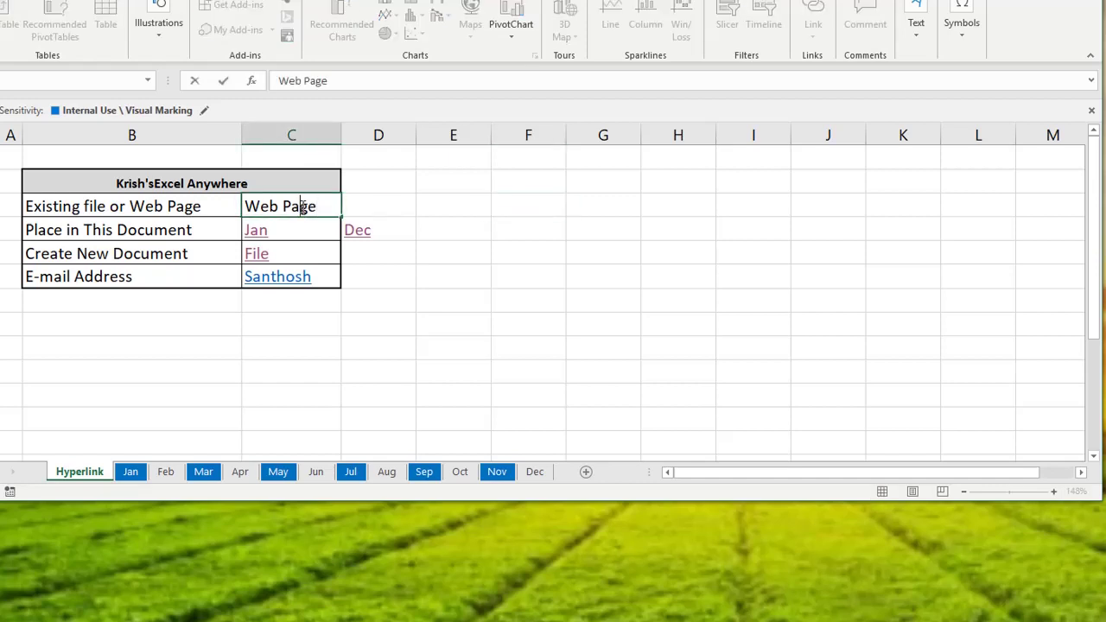
click(377, 207)
click(291, 324)
click(387, 277)
text(https://www.google.com/)
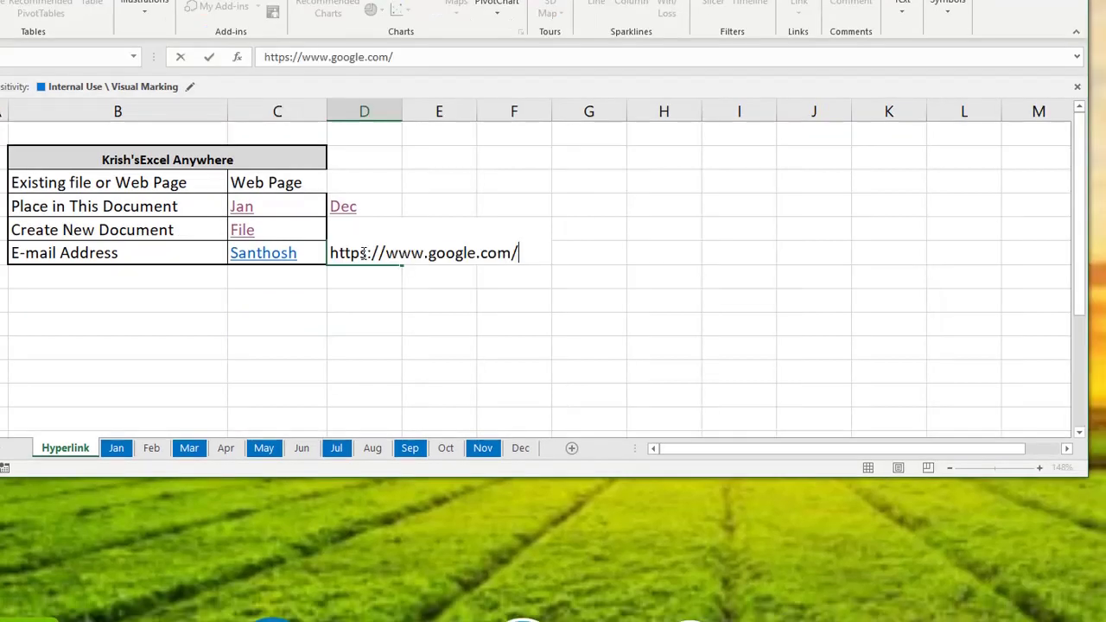
key(Return)
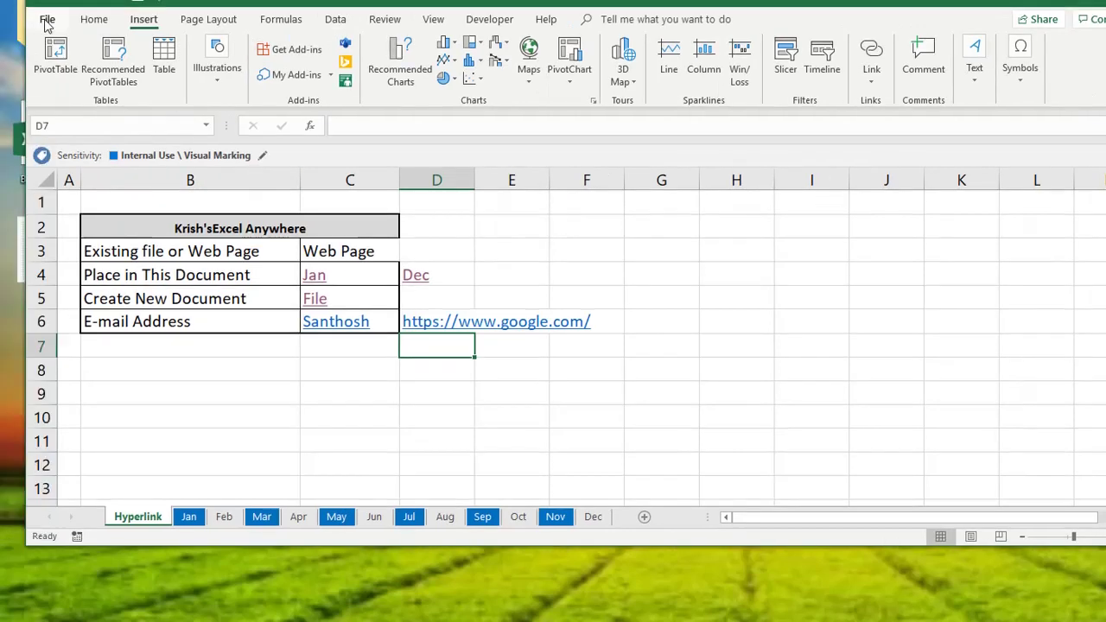
Turn off the AutoCorrect option that replaces Internet and network paths with hyperlinks.
click(12, 12)
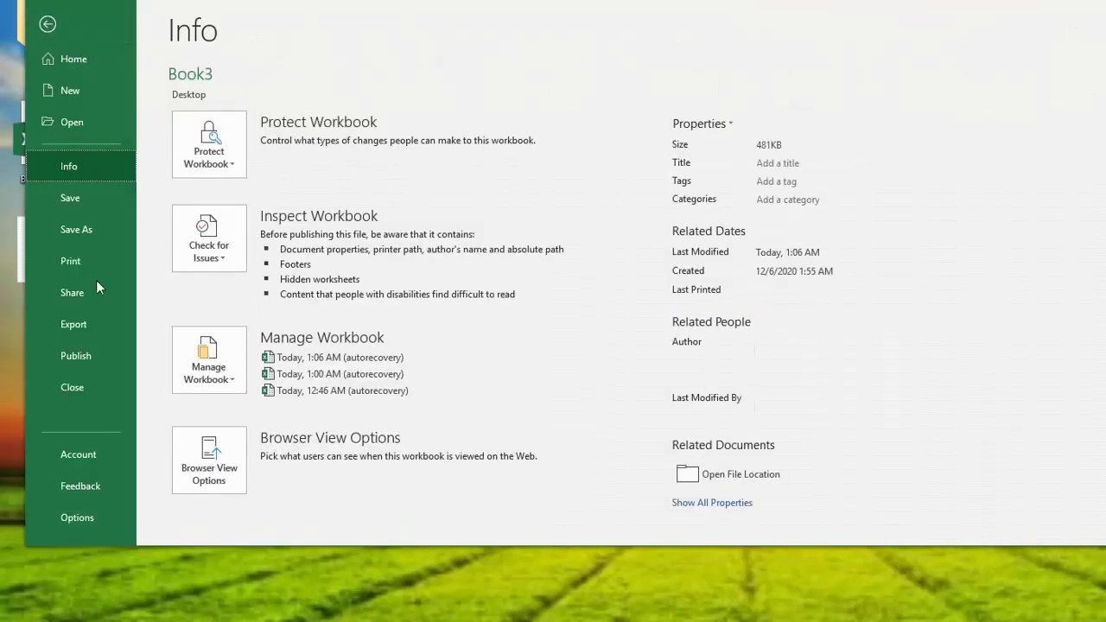
click(73, 517)
click(303, 99)
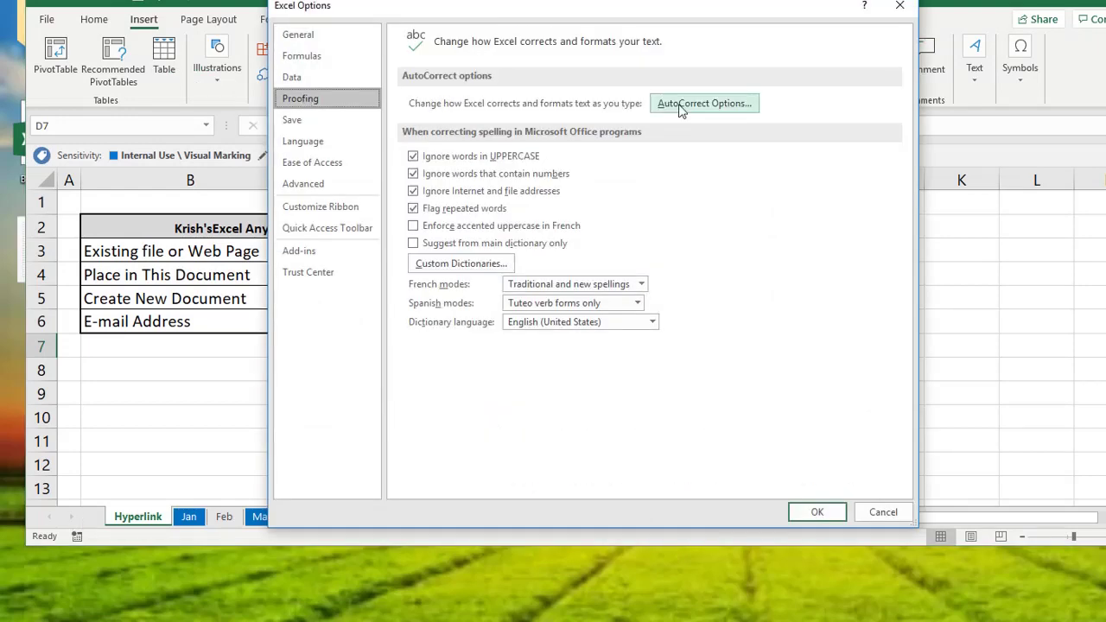
click(682, 107)
click(772, 233)
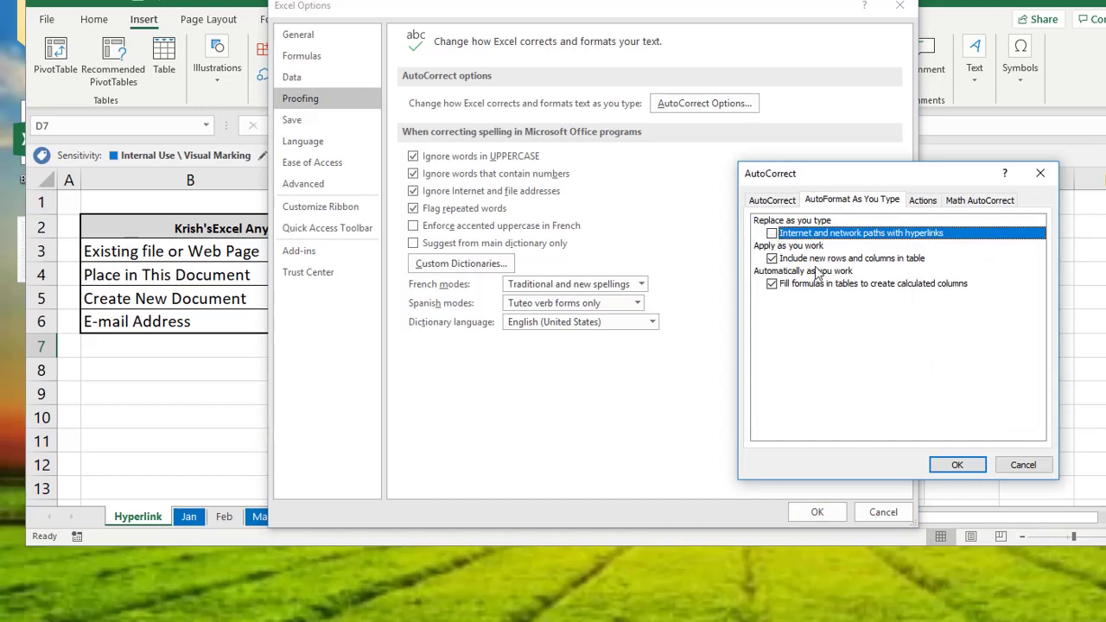
click(957, 464)
click(816, 512)
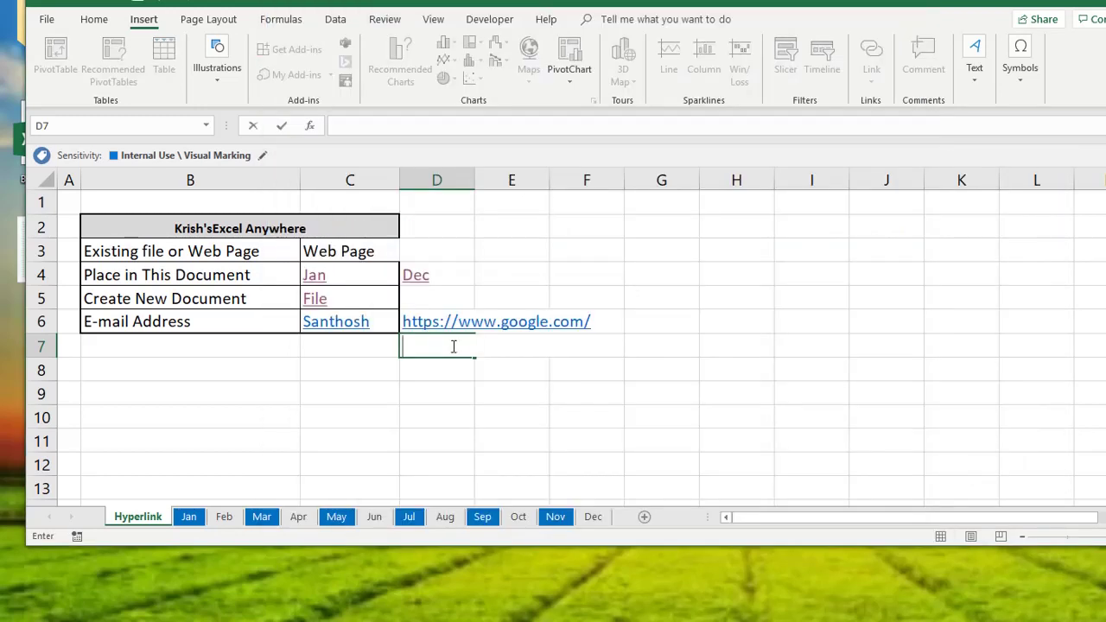
Paste the Google web address into D7, where it now stays plain text.
text(https://www.google.com/)
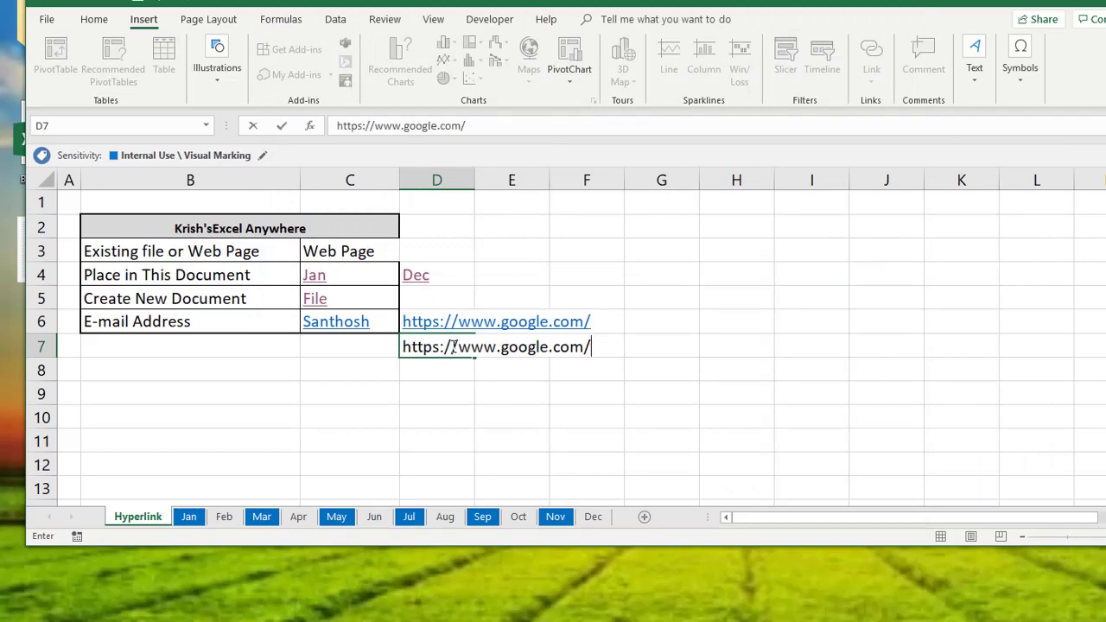
key(Return)
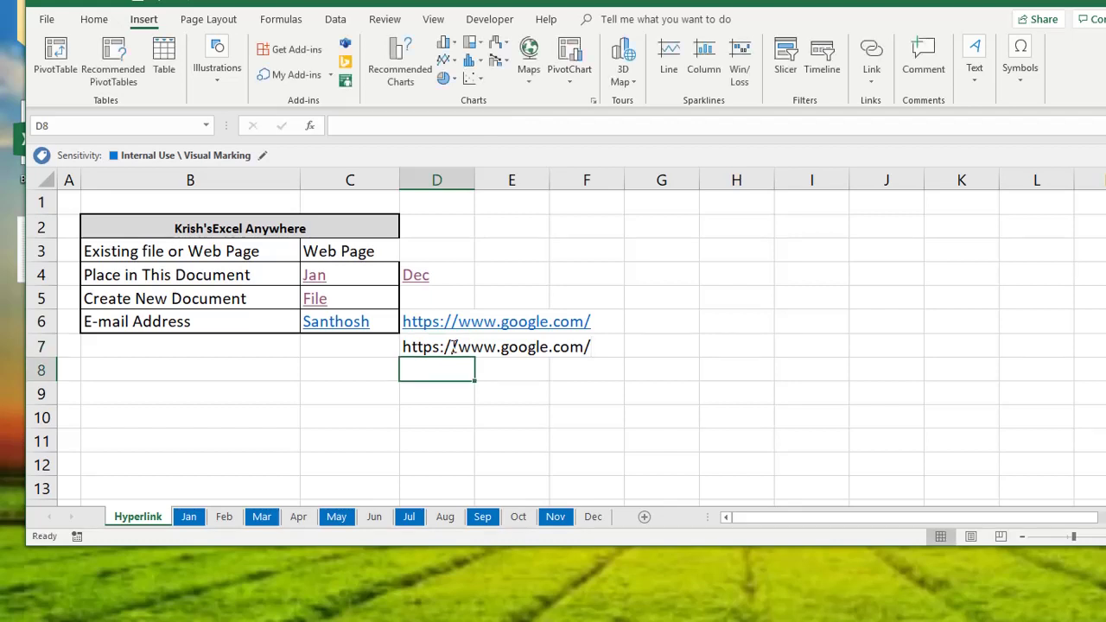
click(453, 346)
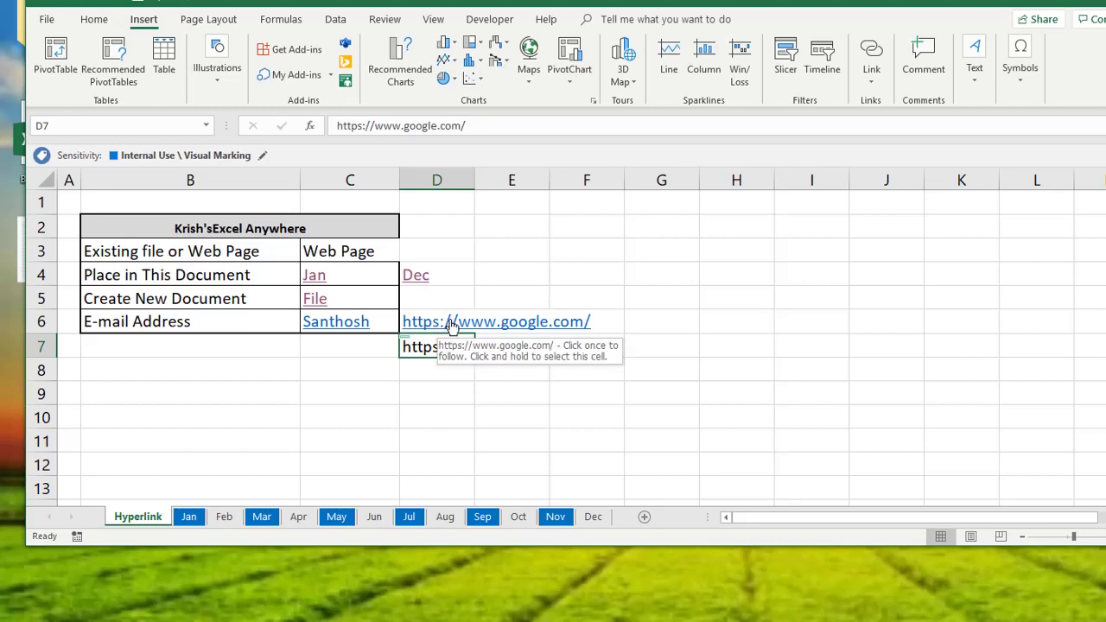
Add a hyperlinked copy of the web address in D8, then bring up the Notepad list.
key(Down)
text(h)
key(Return)
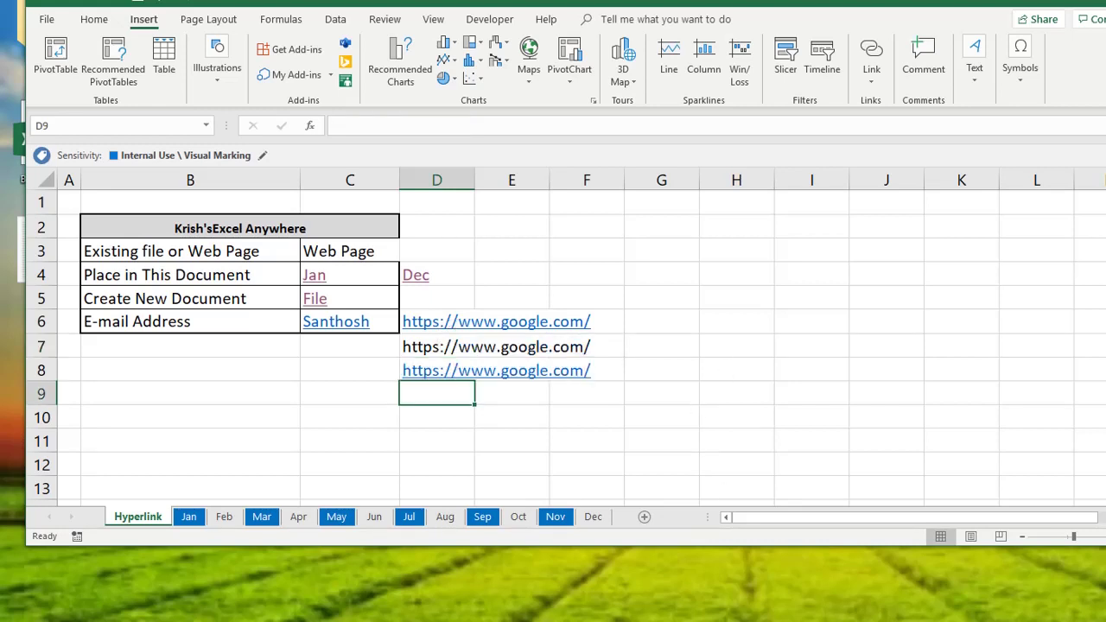
key(alt+Tab)
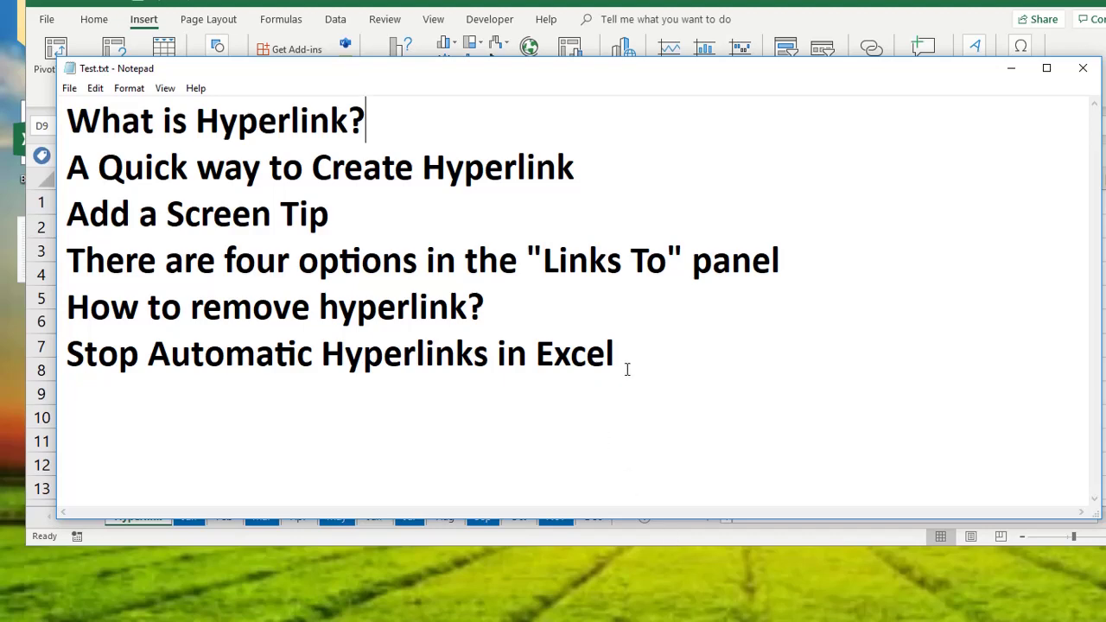
Leave Notepad and return to the Hyperlink sheet at cell H10.
key(alt+Tab)
click(747, 411)
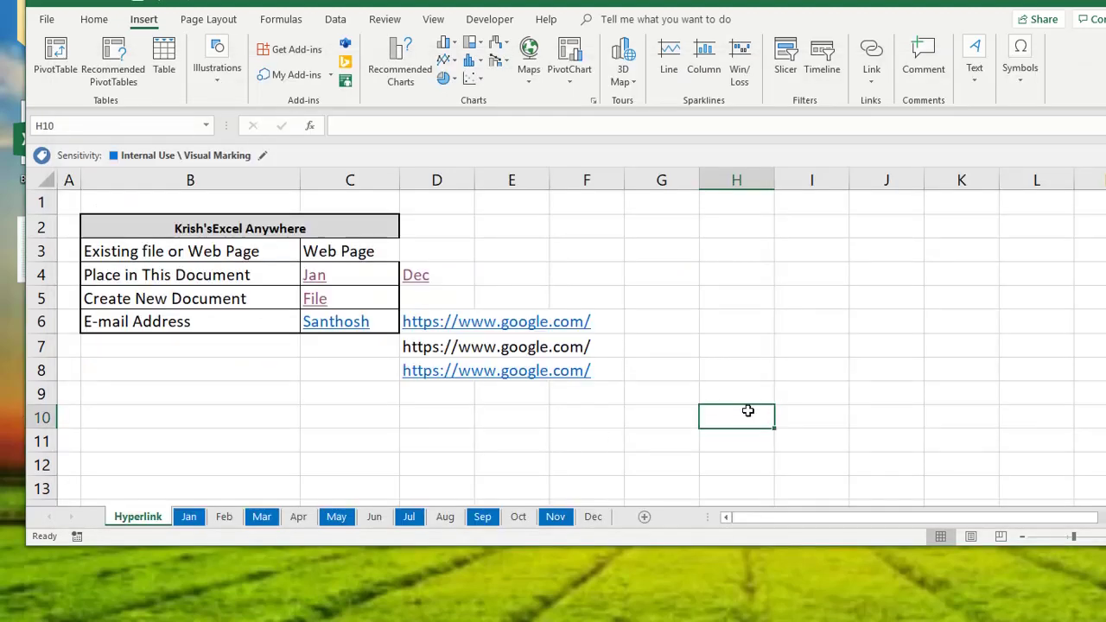